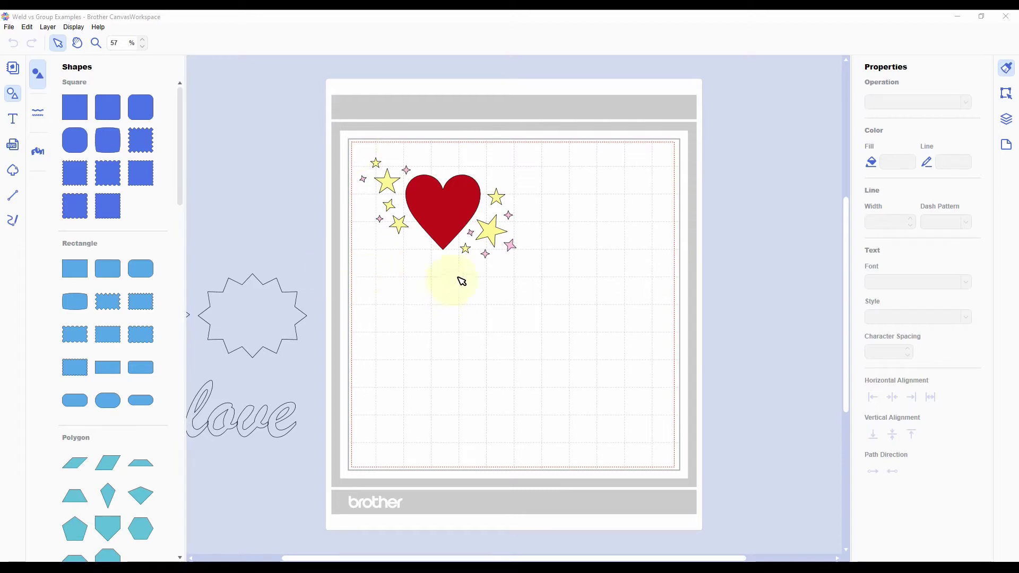
# Step: Select the heart and all stars, nudge the corner handle slightly, then deselect
pyautogui.click(441, 208)
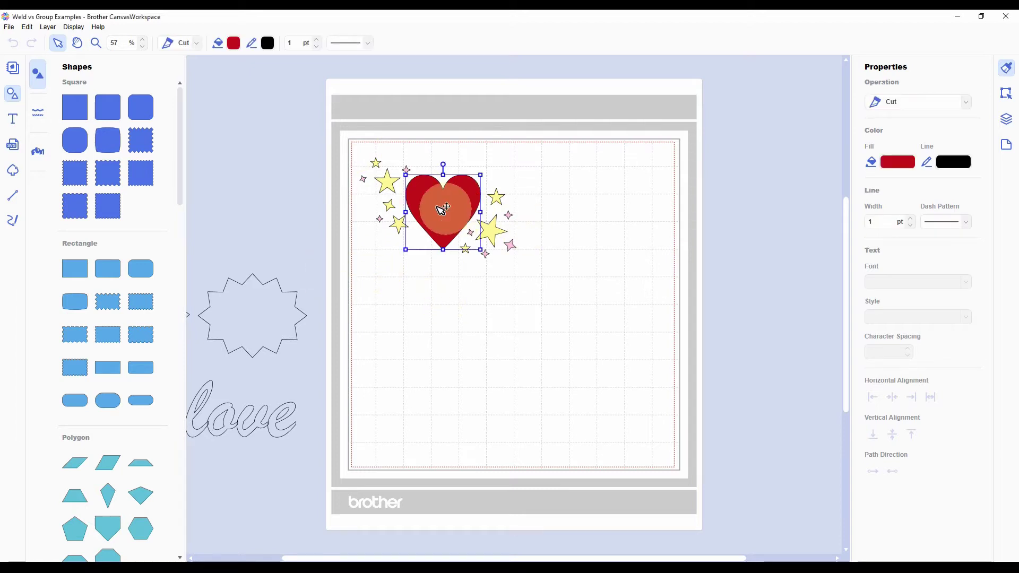
pyautogui.click(399, 278)
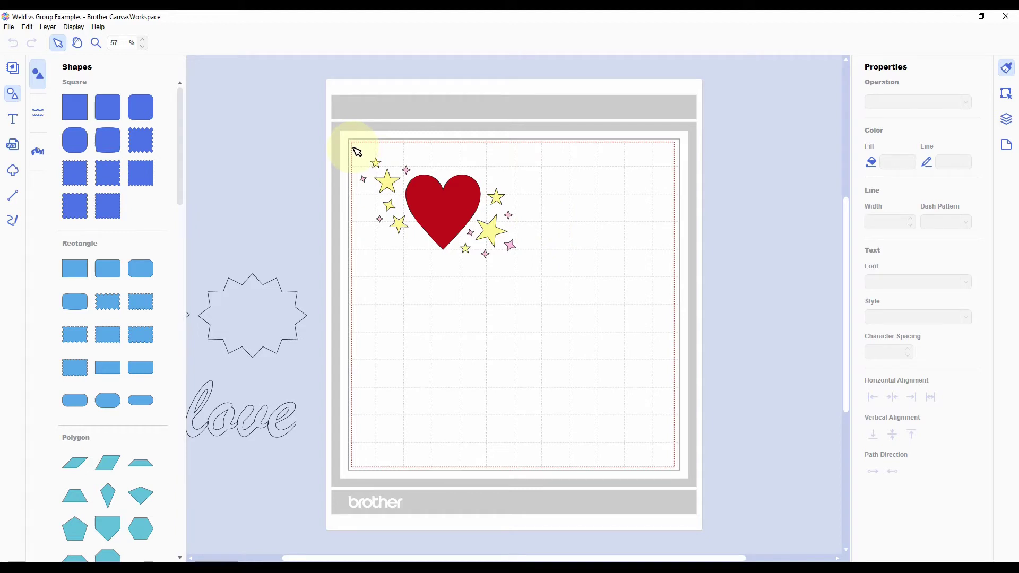
pyautogui.moveTo(357, 153); pyautogui.dragTo(558, 315)
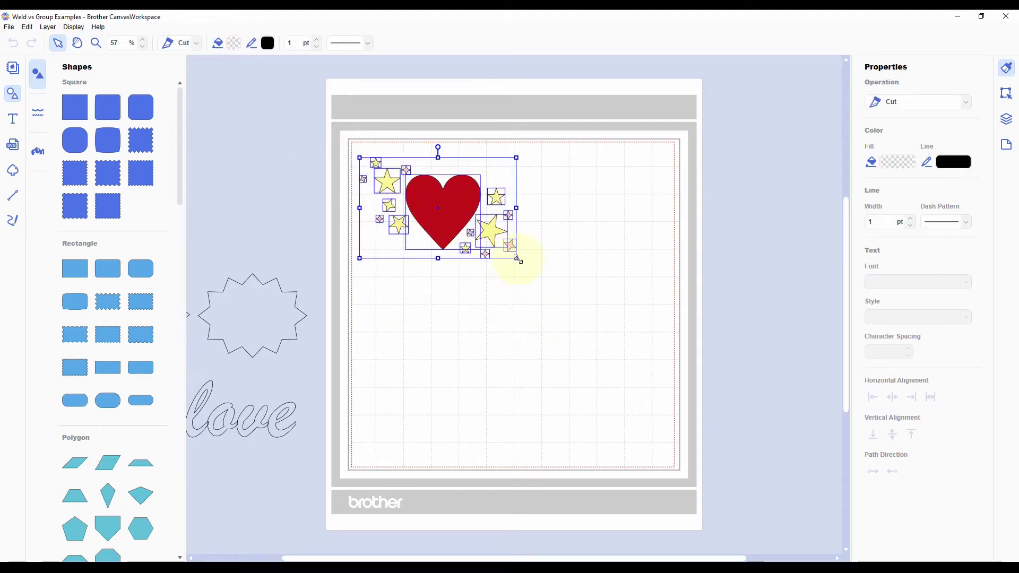
pyautogui.moveTo(518, 260)
pyautogui.mouseDown()
pyautogui.moveTo(653, 374)
pyautogui.moveTo(514, 253)
pyautogui.mouseUp()
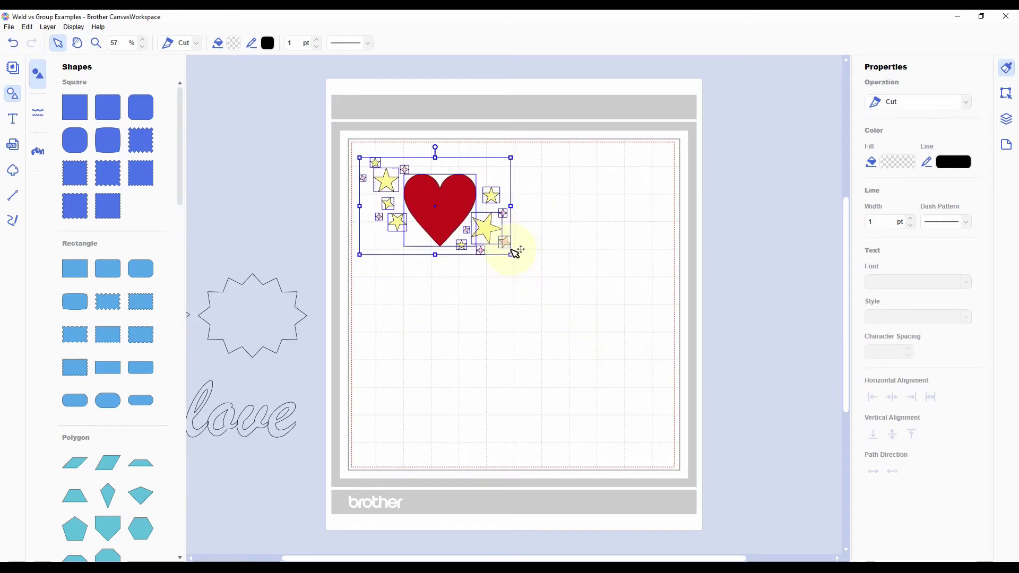
pyautogui.click(439, 301)
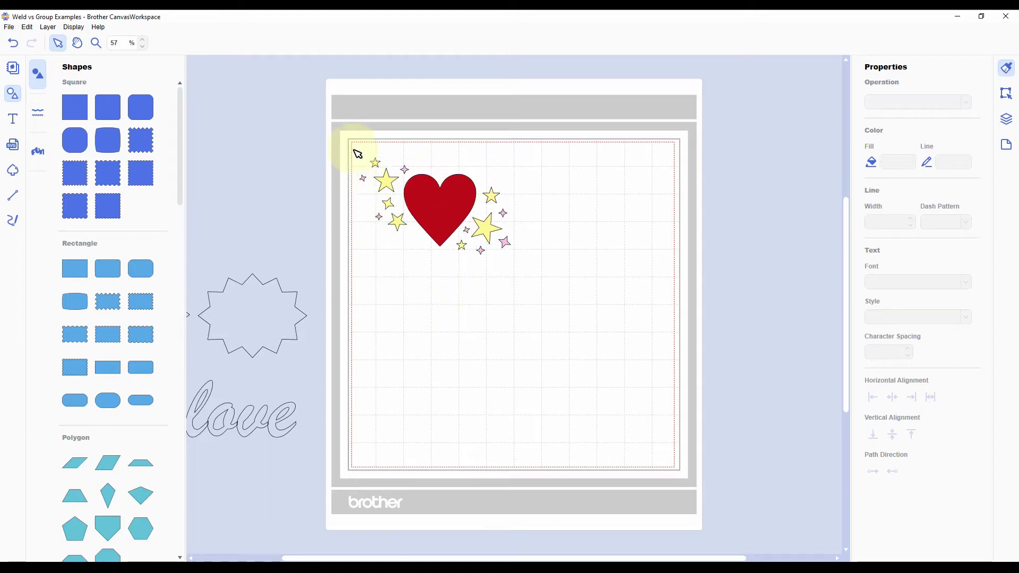
# Step: Set the heart-and-stars cluster width to 10.50 in, then undo the change
pyautogui.moveTo(354, 150); pyautogui.dragTo(563, 295)
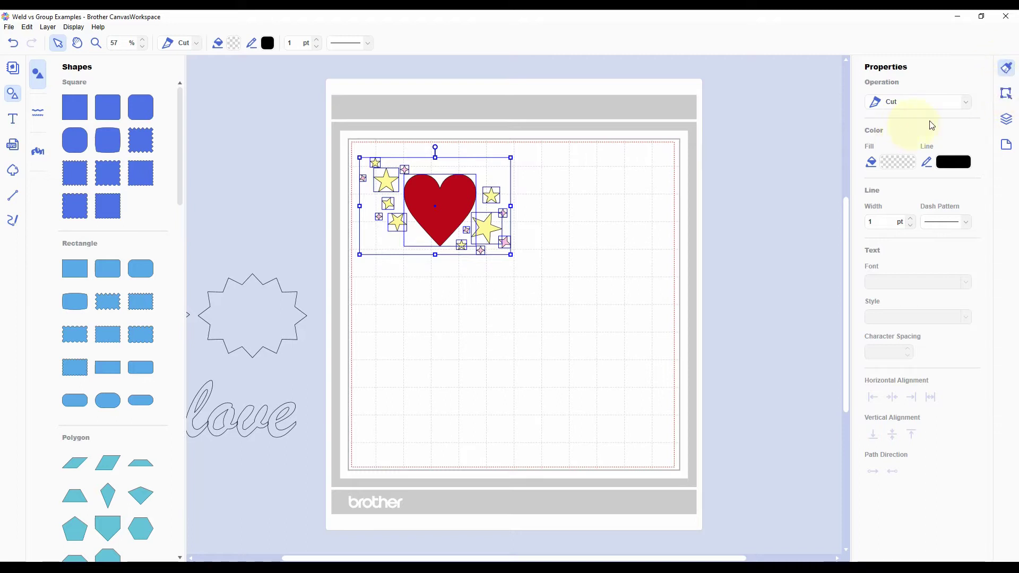
pyautogui.click(1007, 95)
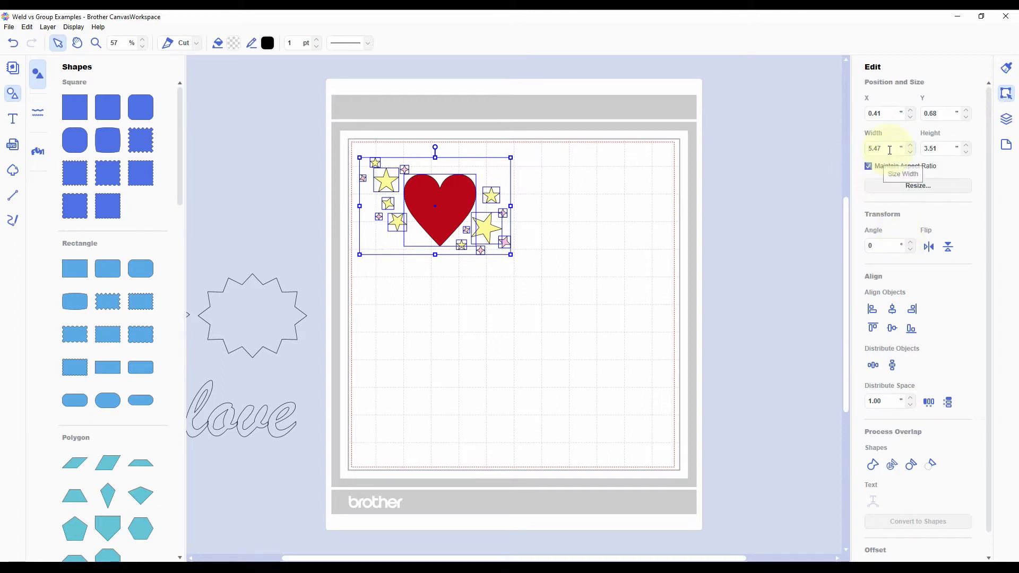
pyautogui.moveTo(890, 150); pyautogui.dragTo(865, 154)
pyautogui.write('10')
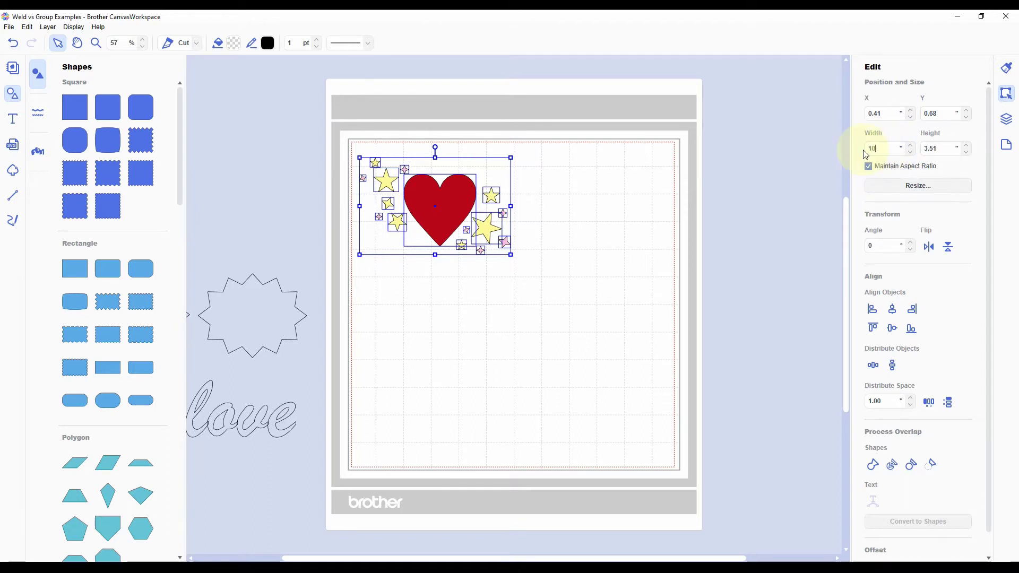
pyautogui.write('.50')
pyautogui.press('Return')
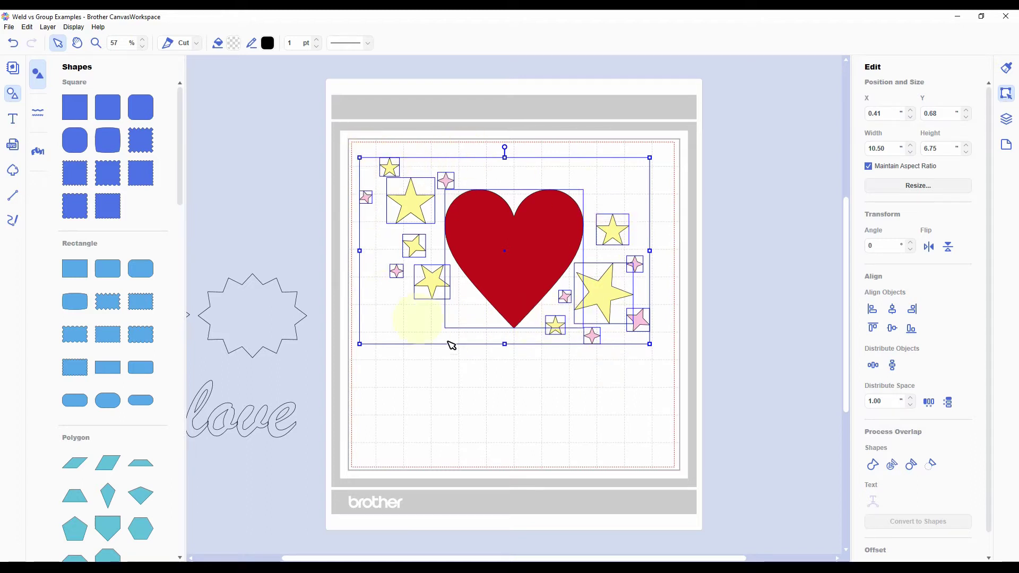
pyautogui.click(13, 43)
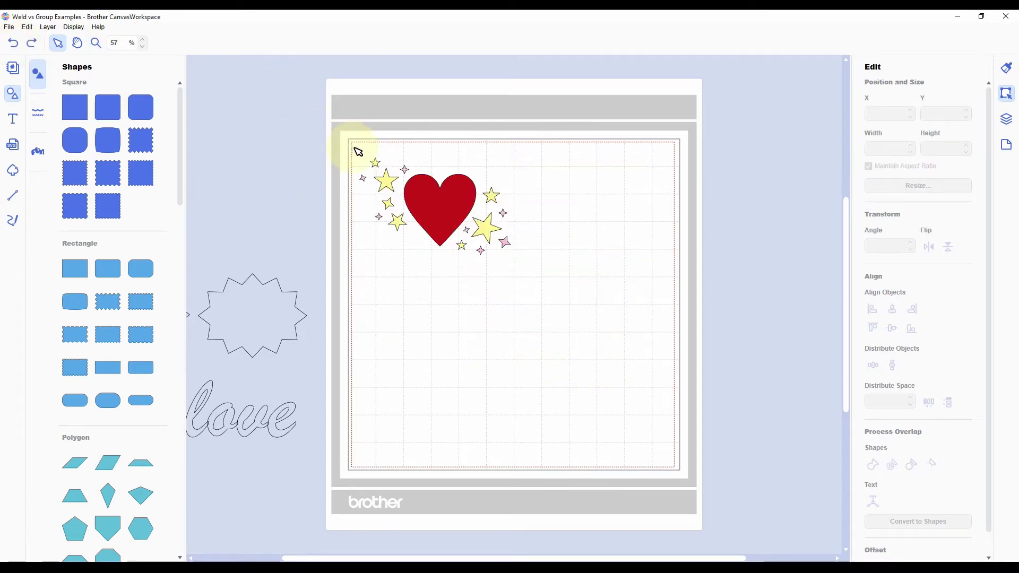
pyautogui.moveTo(358, 152); pyautogui.dragTo(637, 347)
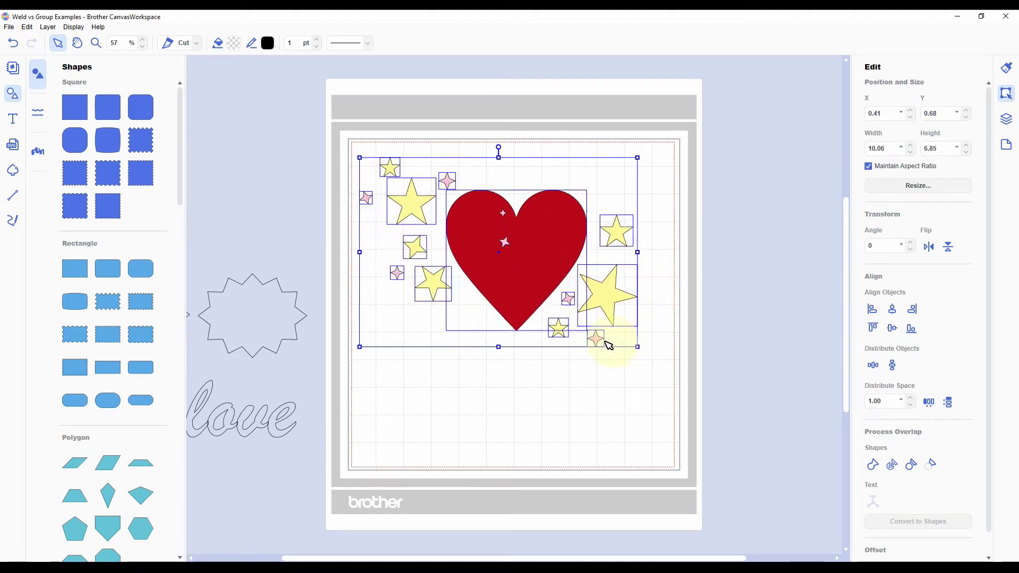
pyautogui.click(507, 217)
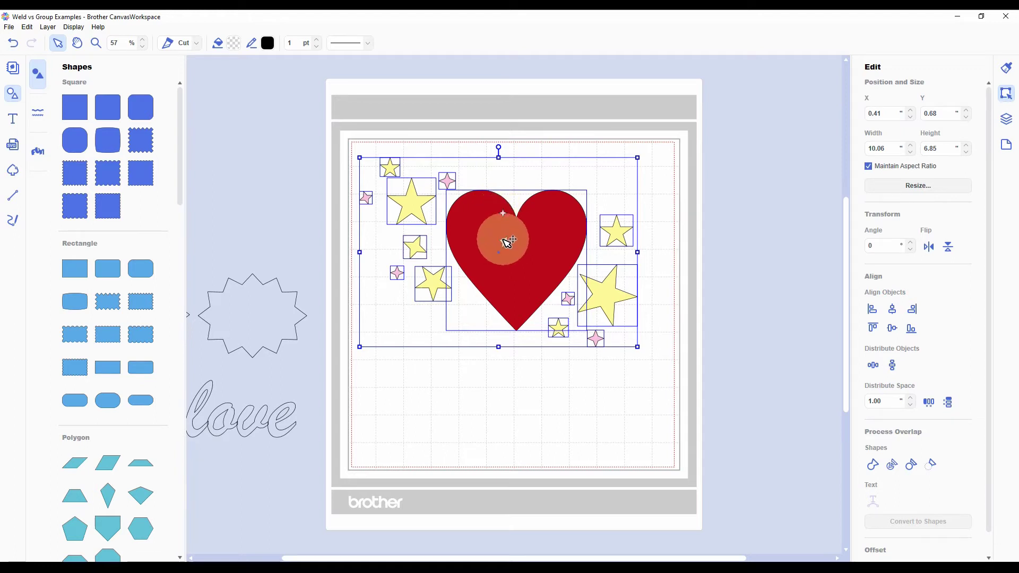
pyautogui.click(493, 391)
pyautogui.click(504, 242)
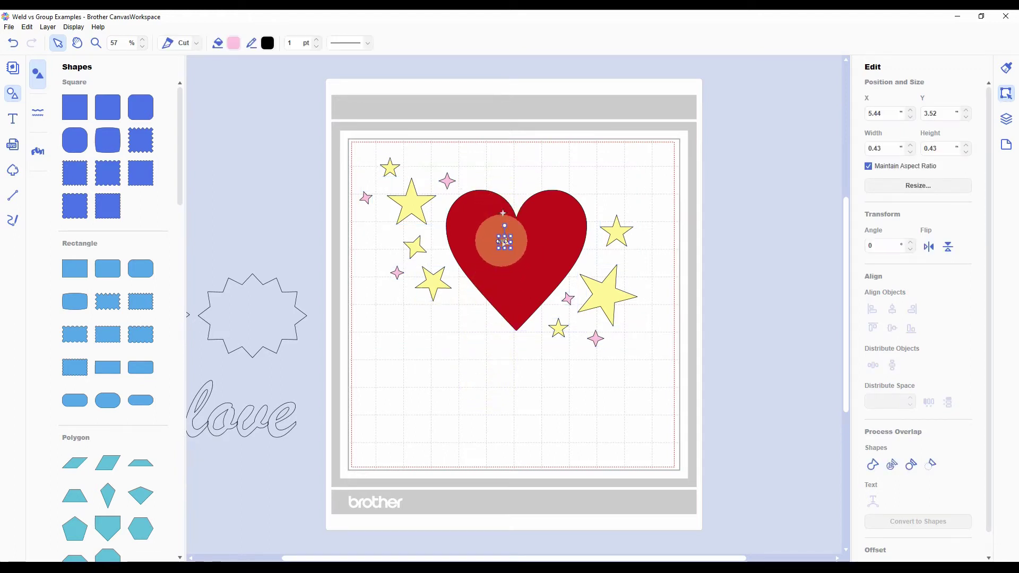
pyautogui.moveTo(503, 241); pyautogui.dragTo(638, 334)
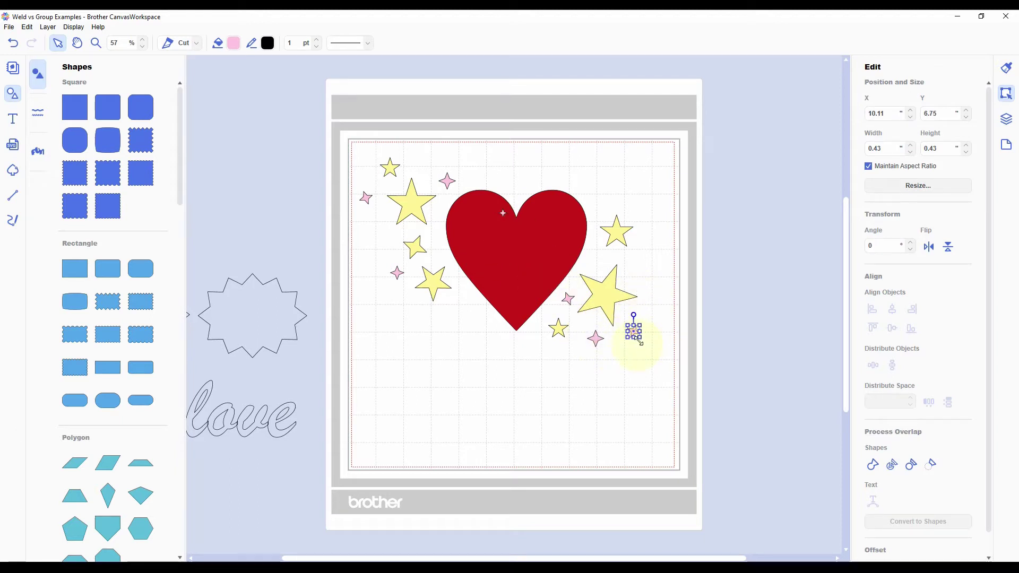
pyautogui.moveTo(641, 342); pyautogui.dragTo(664, 361)
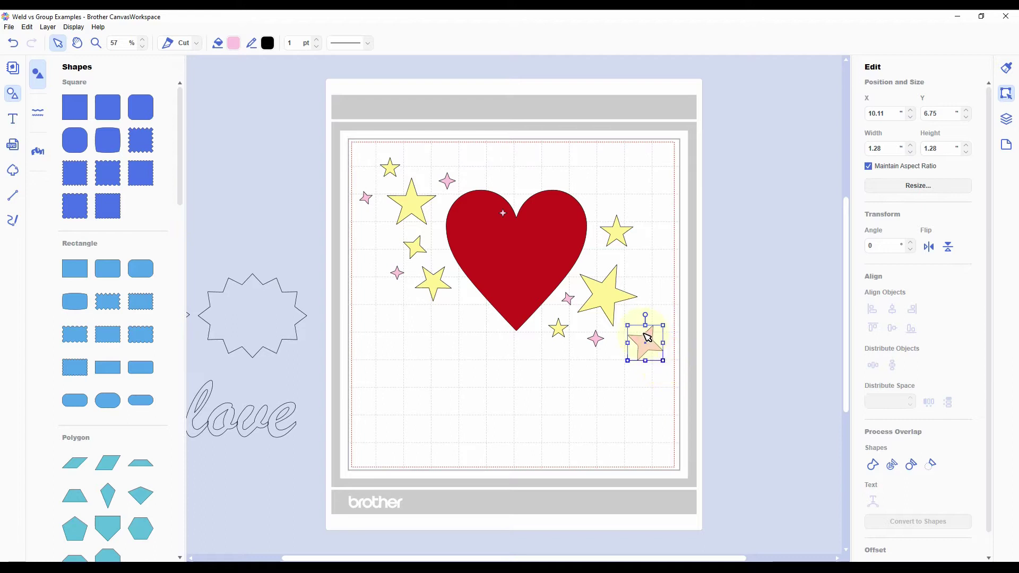
pyautogui.click(596, 375)
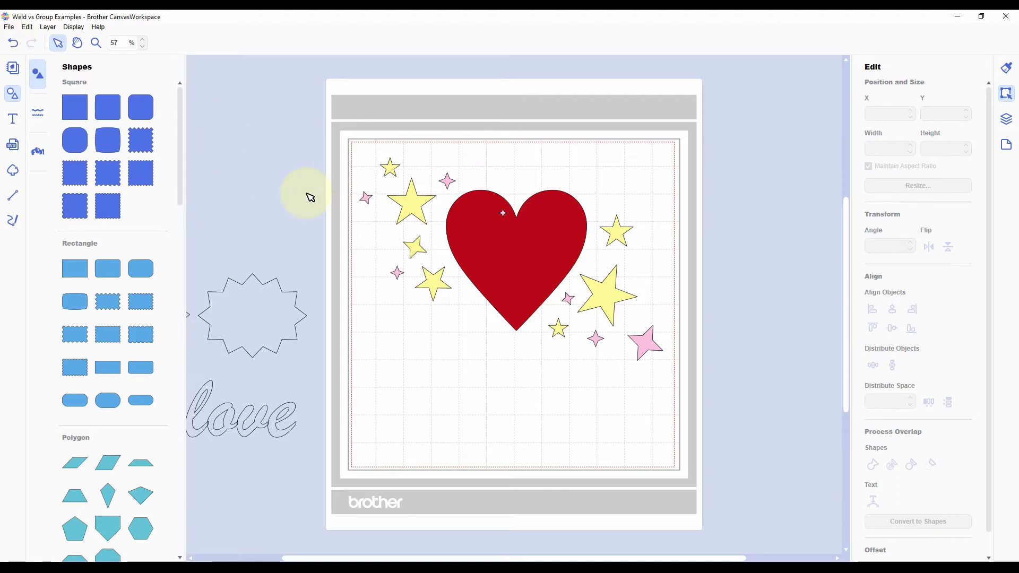
pyautogui.click(13, 46)
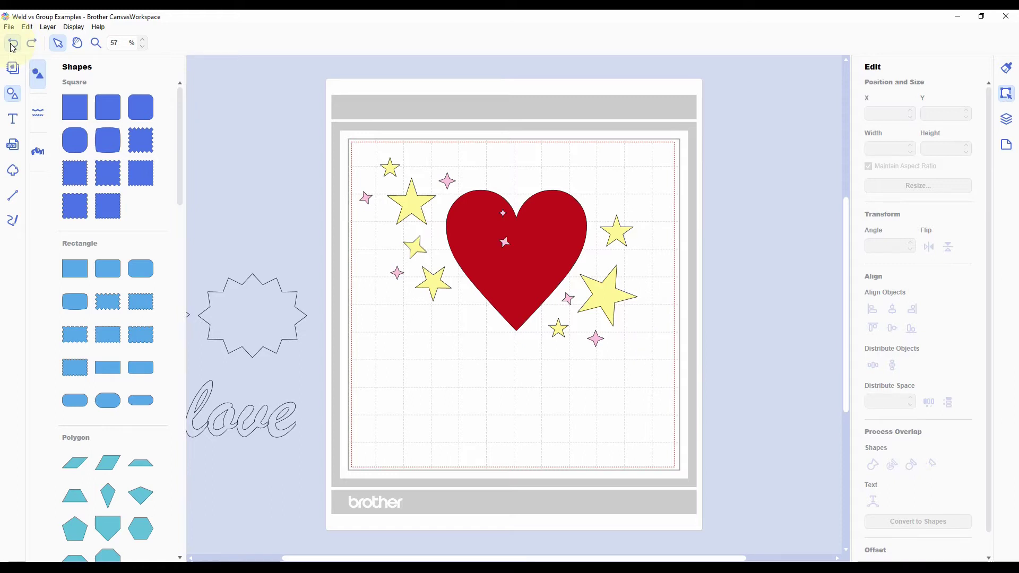
pyautogui.click(13, 46)
pyautogui.click(382, 285)
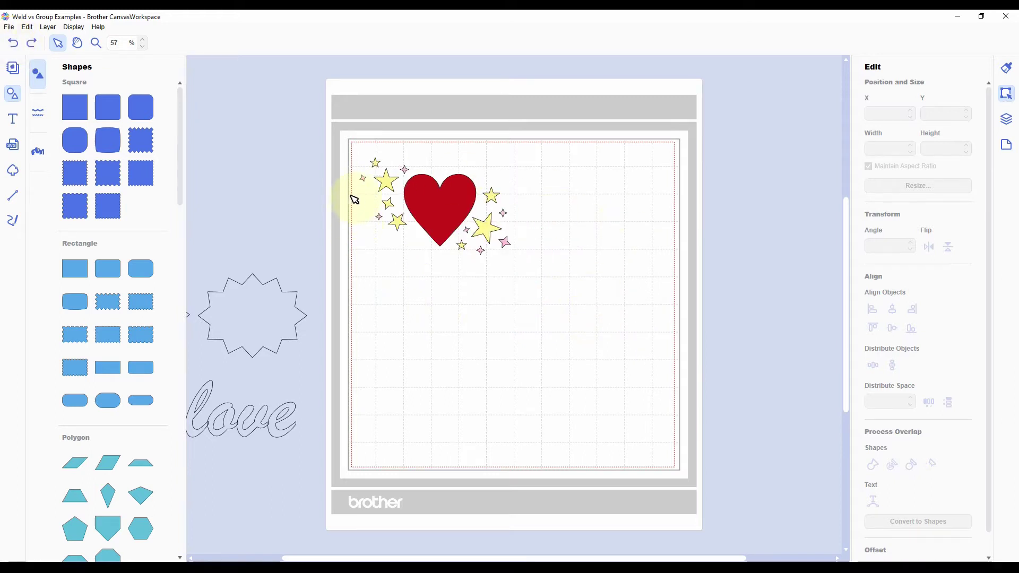
# Step: Enlarge the heart-and-stars cluster by its corner handle to 9.10 in wide
pyautogui.moveTo(356, 153); pyautogui.dragTo(550, 304)
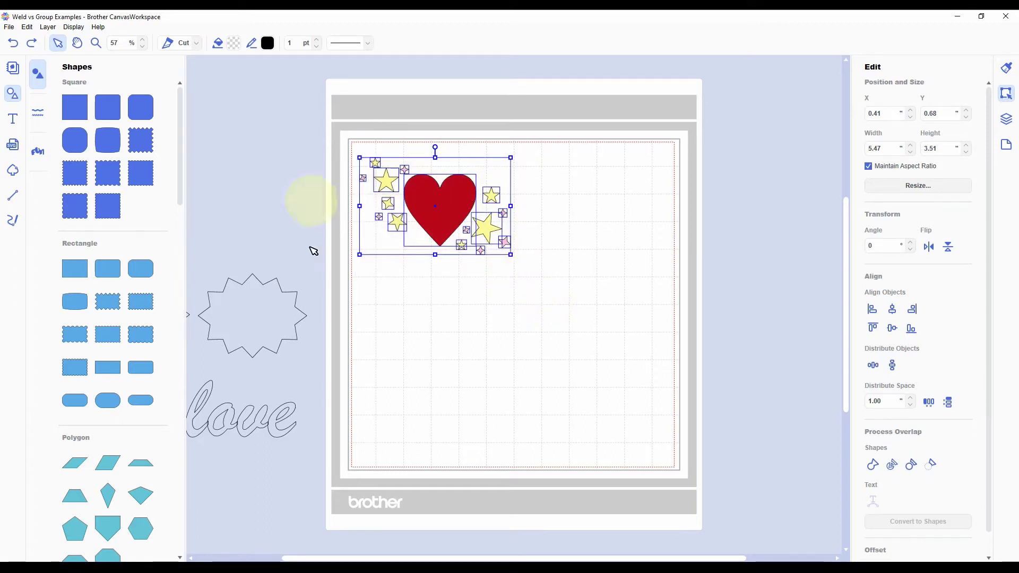
pyautogui.moveTo(510, 255); pyautogui.dragTo(554, 283)
pyautogui.moveTo(617, 317); pyautogui.dragTo(617, 322)
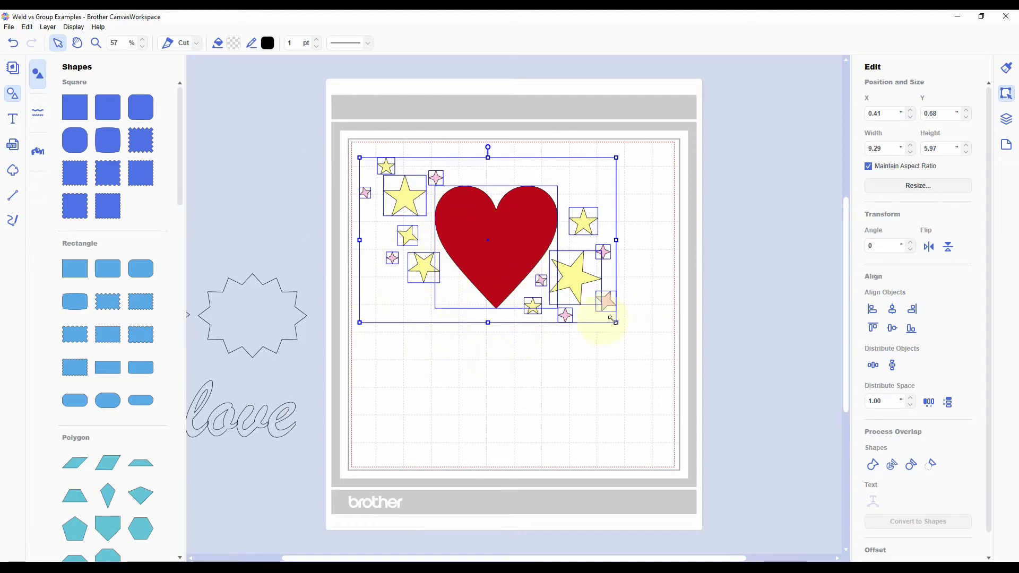
pyautogui.moveTo(617, 324)
pyautogui.mouseDown()
pyautogui.moveTo(570, 291)
pyautogui.moveTo(611, 322)
pyautogui.mouseUp()
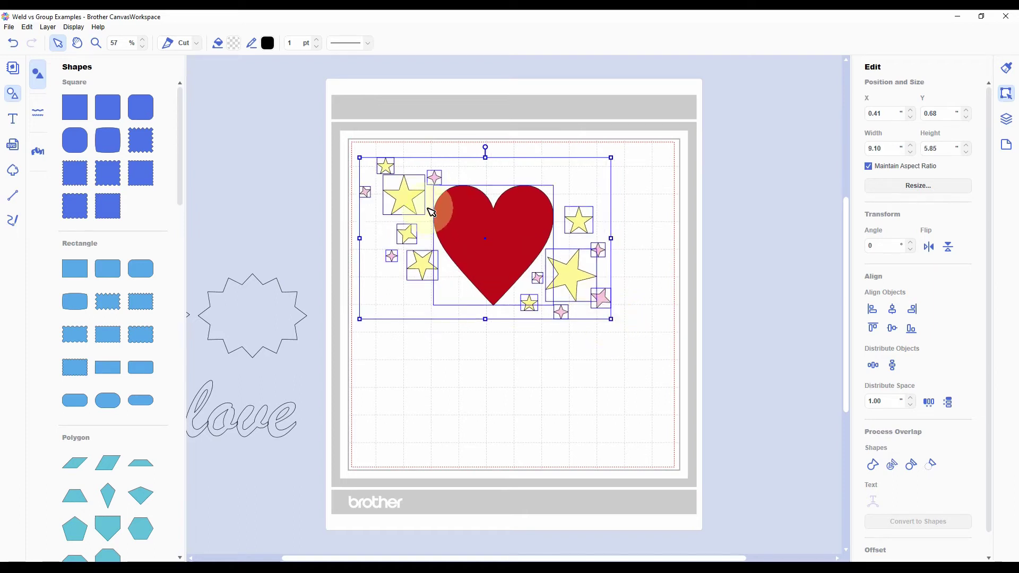
# Step: Reselect the heart and all stars and bring up their context menu
pyautogui.click(369, 151)
pyautogui.moveTo(355, 148); pyautogui.dragTo(640, 357)
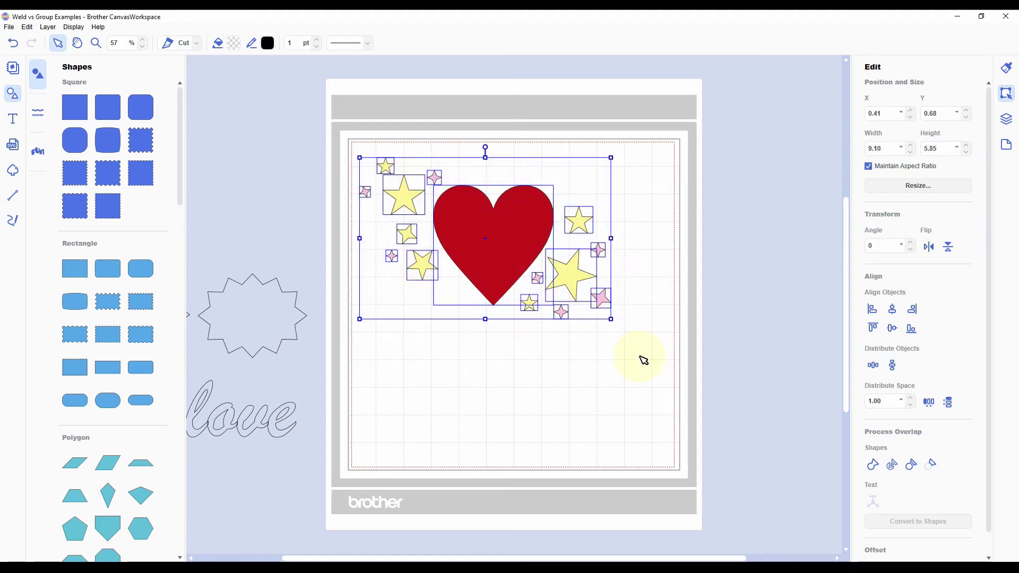
pyautogui.click(516, 244)
pyautogui.rightClick(516, 245)
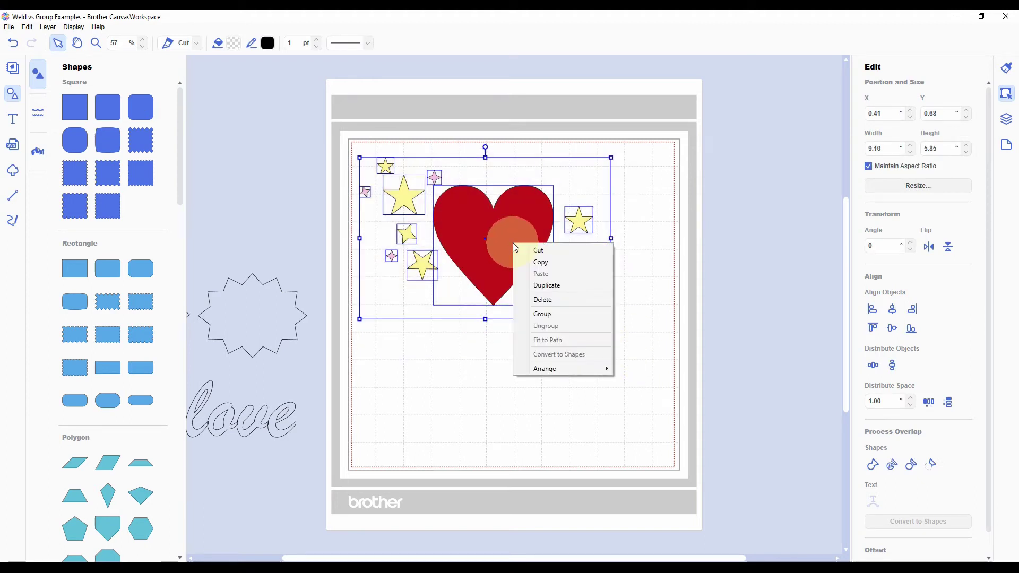
# Step: Group the heart and stars, move the group to mat centre, and undo the stretch
pyautogui.click(540, 314)
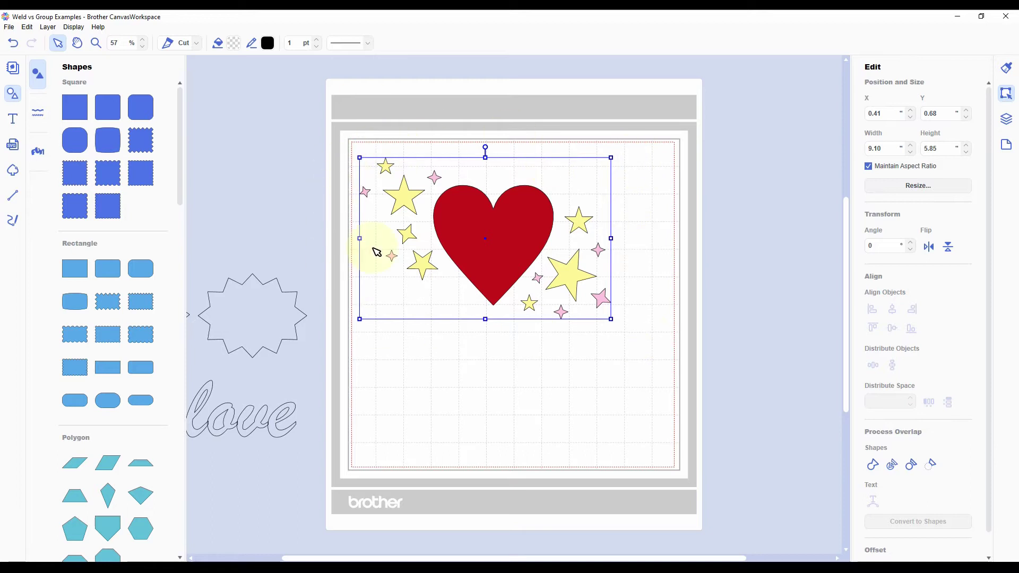
pyautogui.moveTo(489, 216); pyautogui.dragTo(601, 382)
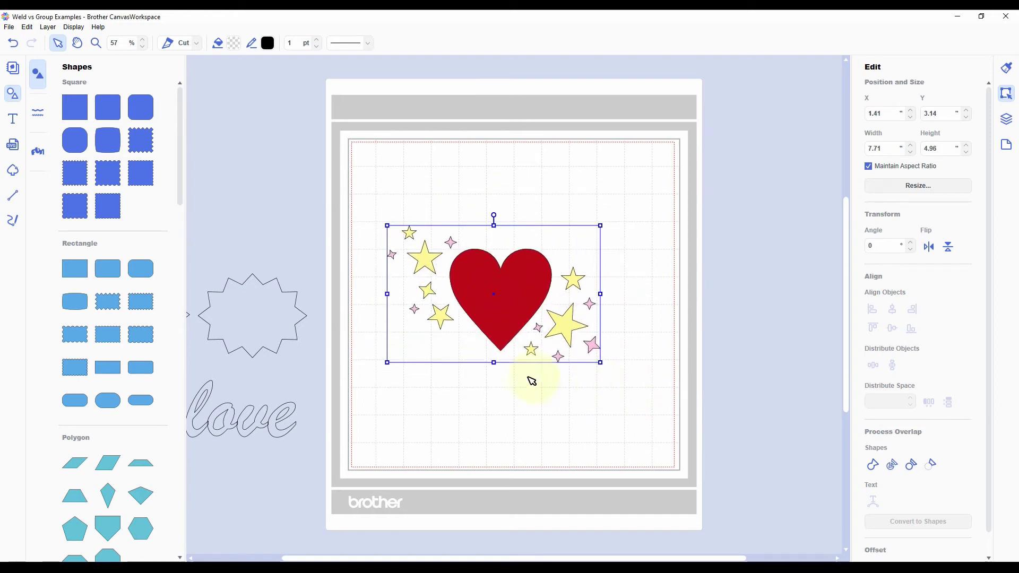
pyautogui.moveTo(494, 363); pyautogui.dragTo(494, 367)
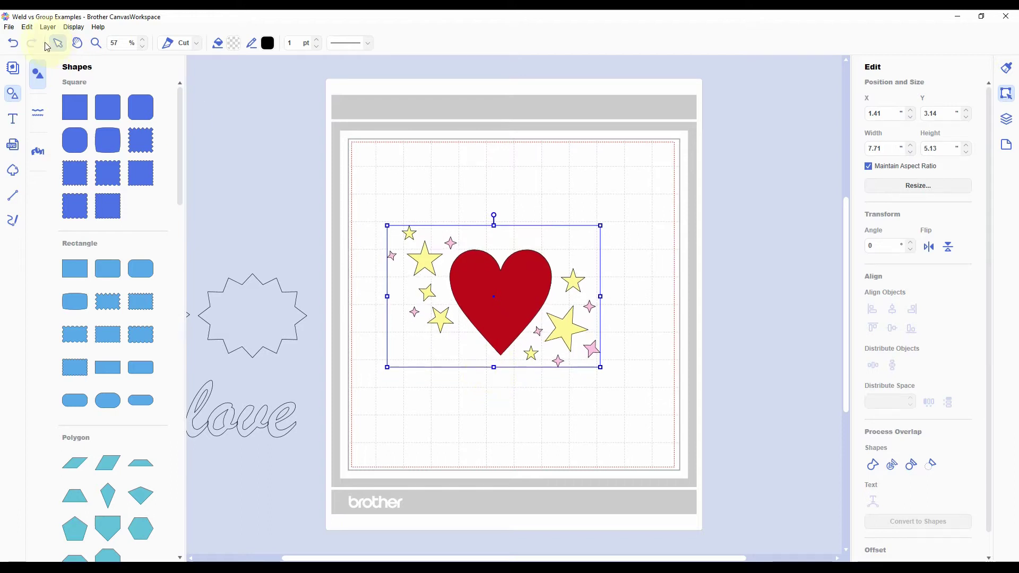
pyautogui.click(13, 44)
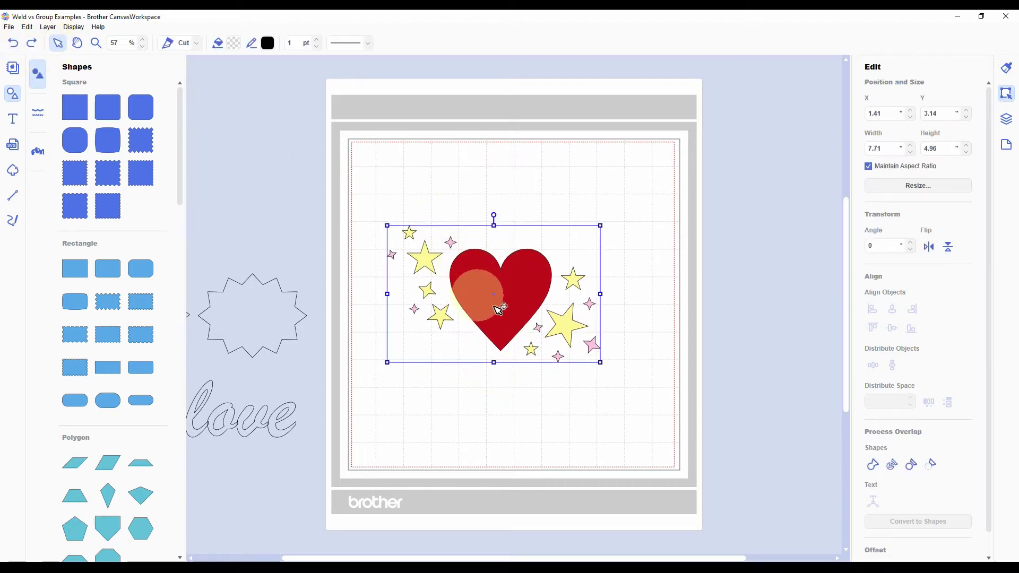
pyautogui.click(743, 322)
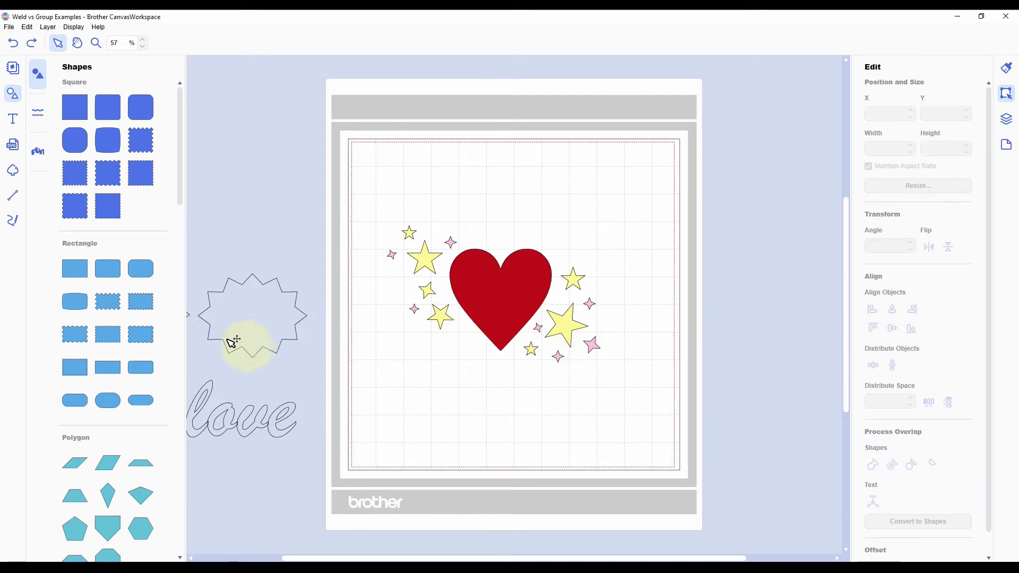
# Step: Move the group back to the top-left and ungroup it into separate shapes
pyautogui.moveTo(500, 320)
pyautogui.mouseDown()
pyautogui.moveTo(527, 261)
pyautogui.moveTo(435, 227)
pyautogui.moveTo(427, 250)
pyautogui.moveTo(518, 250)
pyautogui.moveTo(496, 247)
pyautogui.moveTo(521, 232)
pyautogui.moveTo(497, 223)
pyautogui.moveTo(573, 229)
pyautogui.mouseUp()
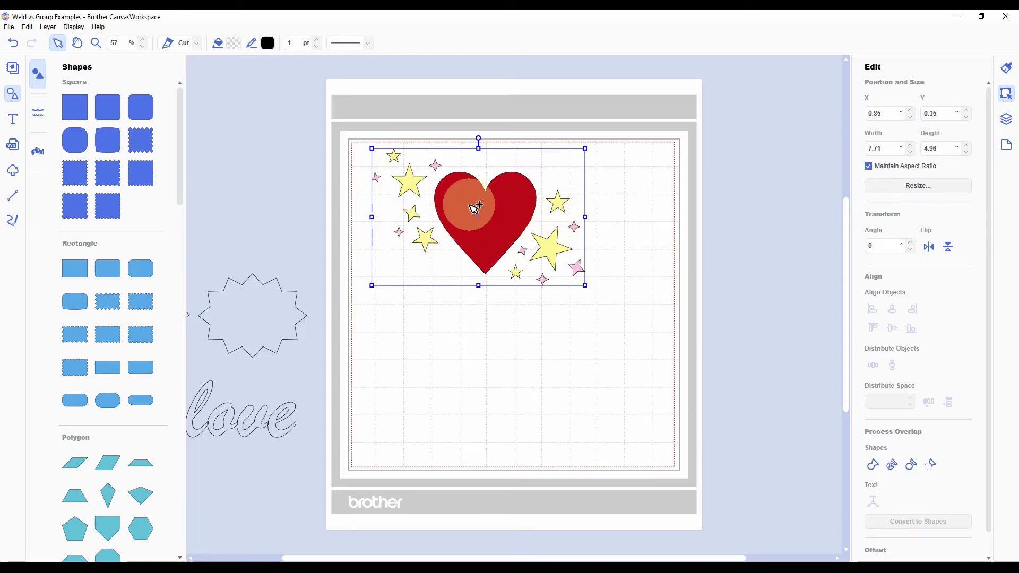
pyautogui.rightClick(502, 218)
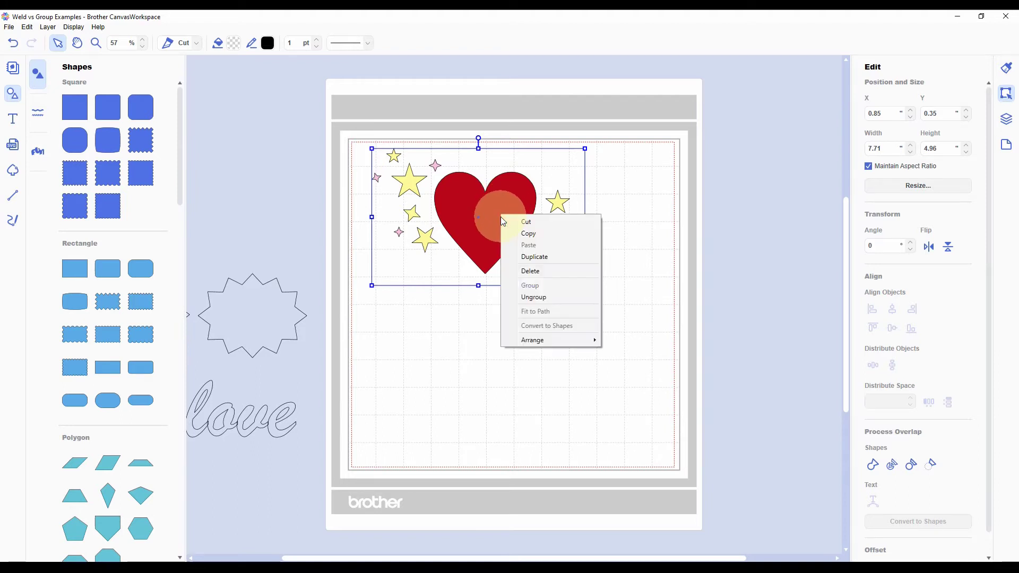
pyautogui.click(526, 302)
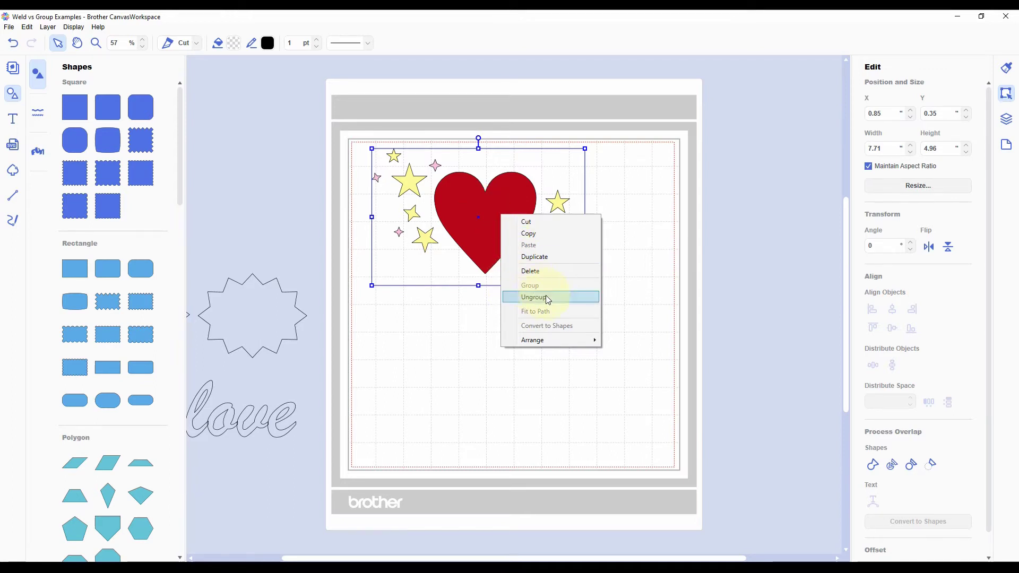
pyautogui.click(487, 225)
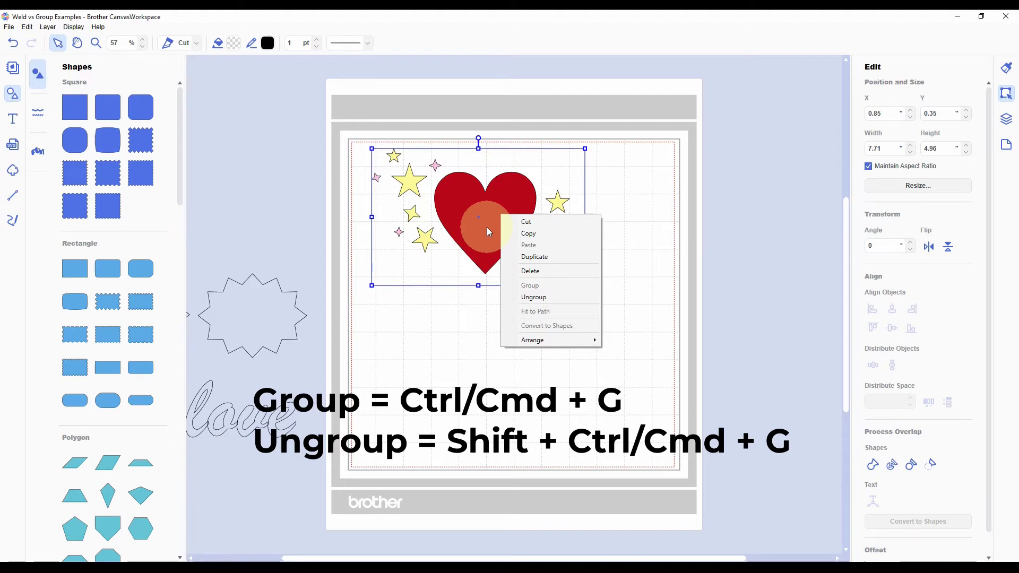
pyautogui.click(535, 298)
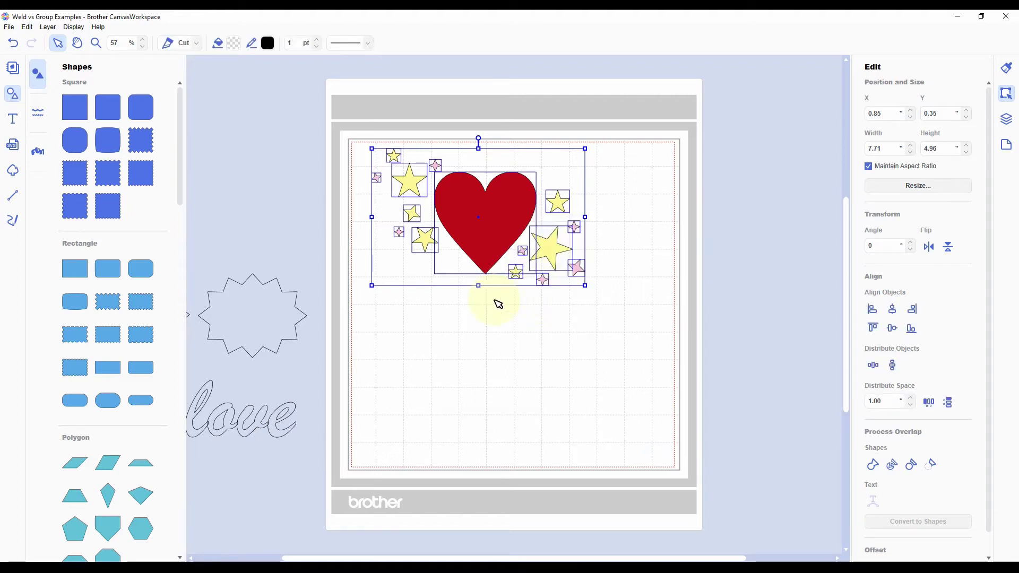
pyautogui.click(524, 295)
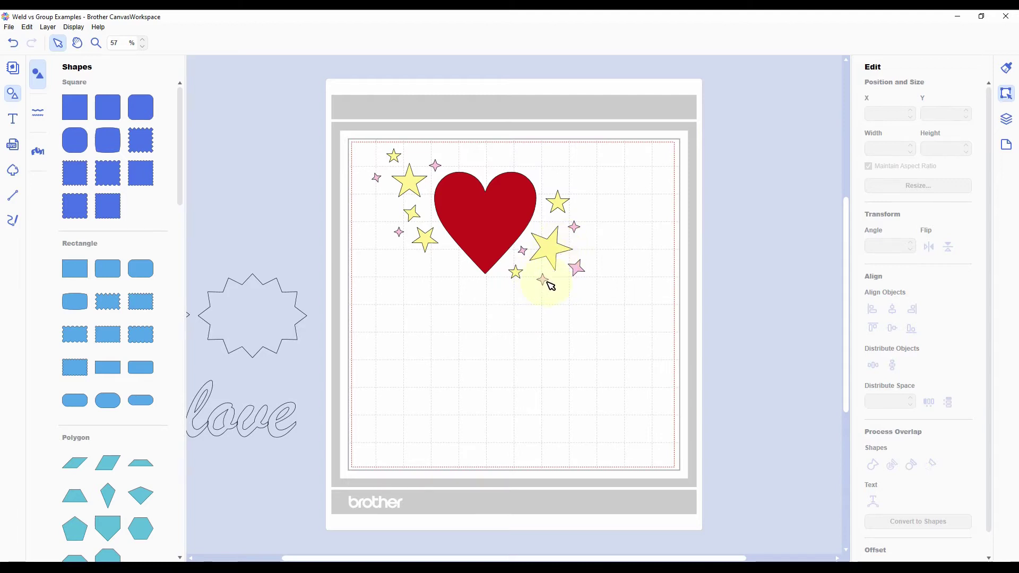
# Step: Nudge the small pink star down-right, then group the heart and all stars
pyautogui.moveTo(547, 284); pyautogui.dragTo(553, 287)
pyautogui.click(633, 343)
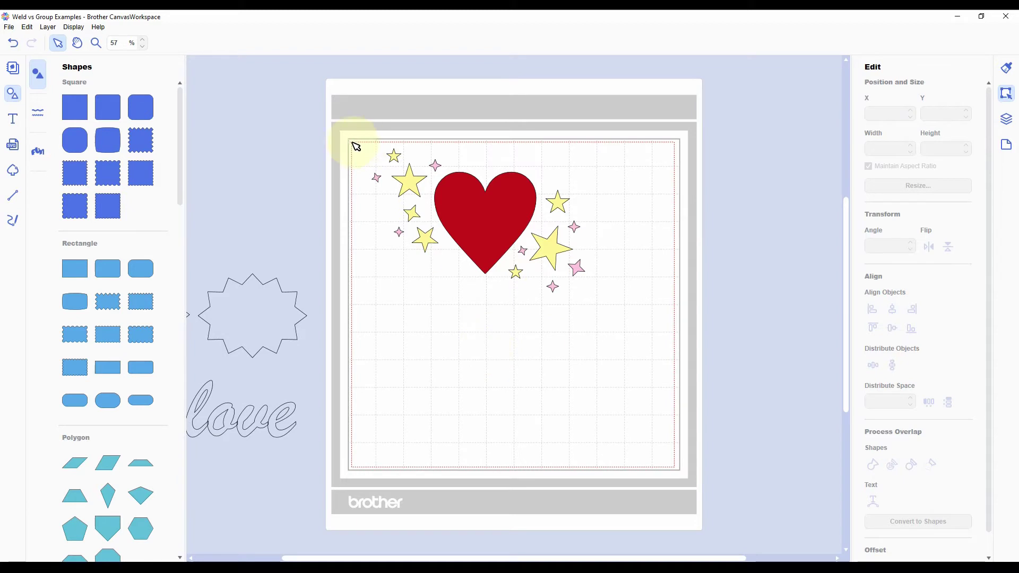
pyautogui.moveTo(355, 143); pyautogui.dragTo(627, 308)
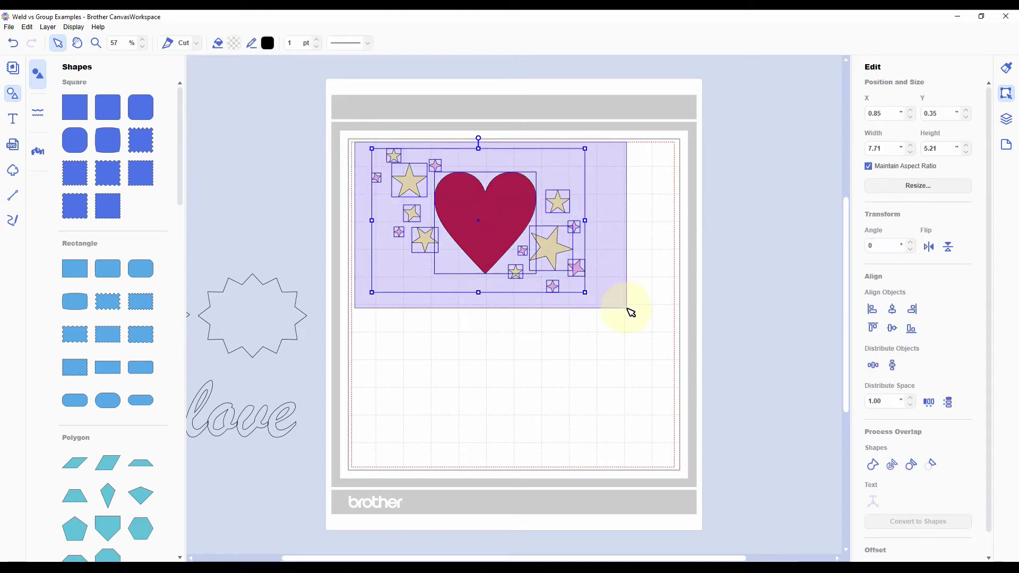
pyautogui.rightClick(486, 219)
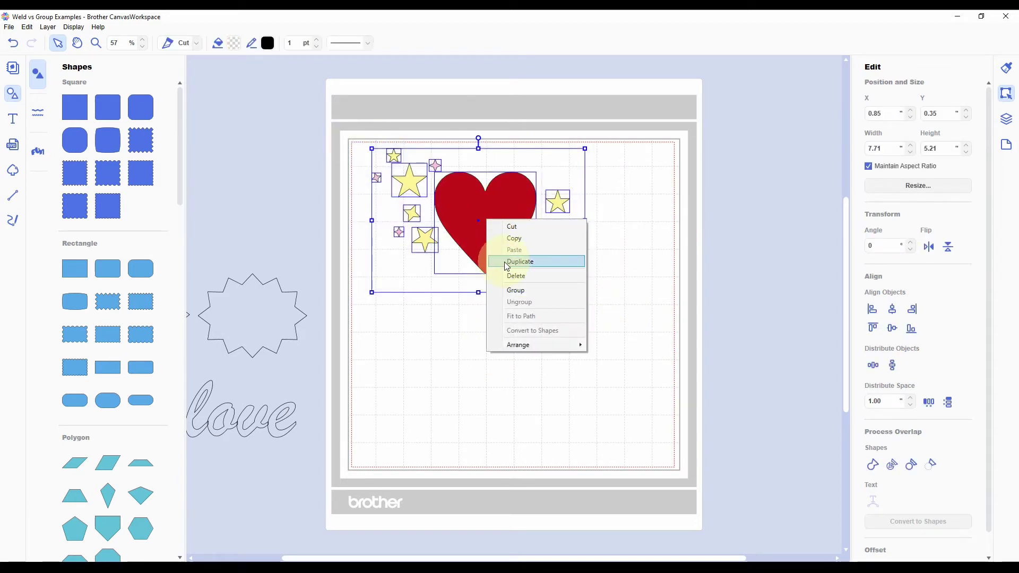
pyautogui.click(518, 291)
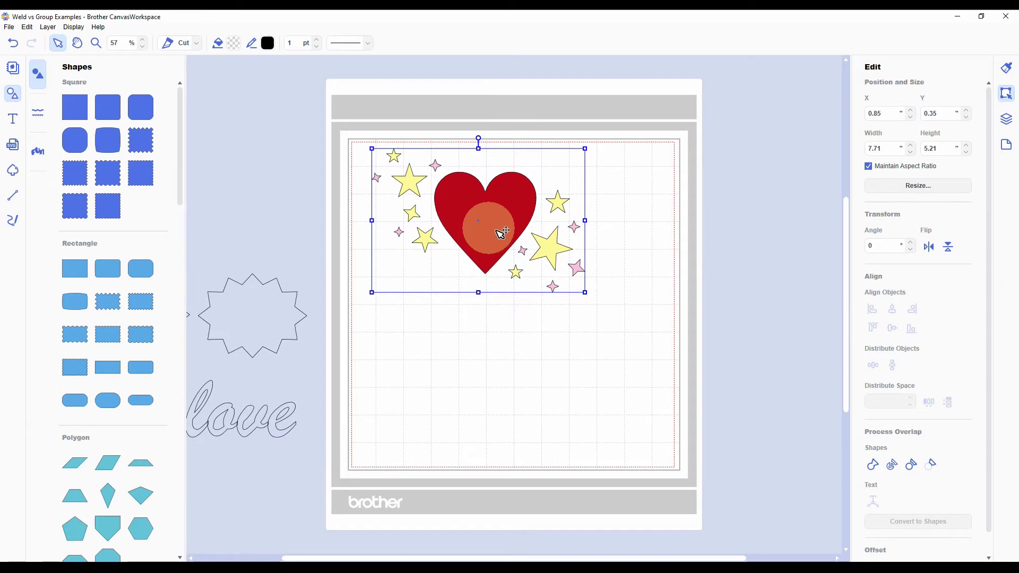
pyautogui.click(555, 347)
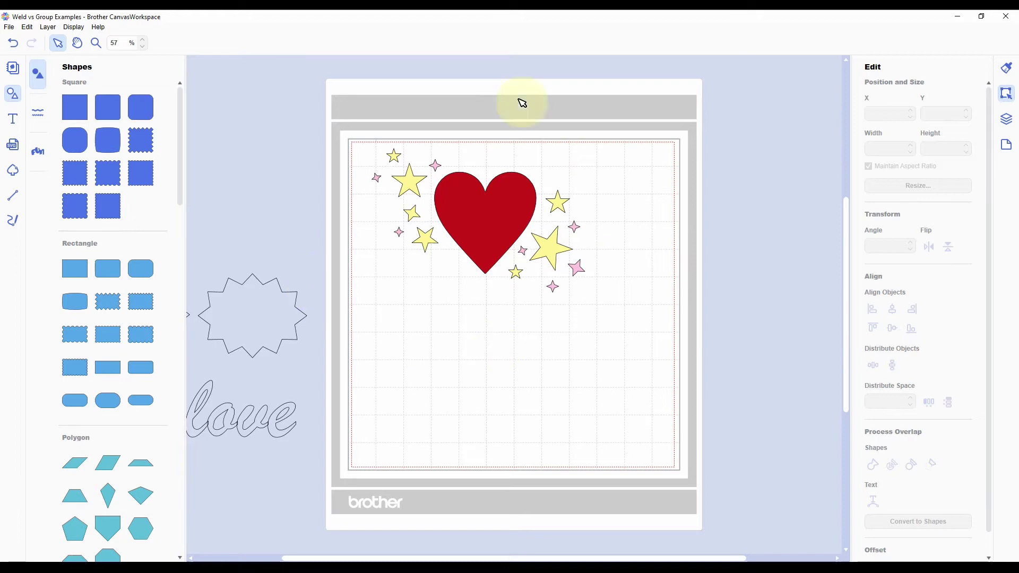
# Step: Drag the heart-and-stars group to X 1.25, Y 0.64 on the mat
pyautogui.moveTo(503, 209)
pyautogui.mouseDown()
pyautogui.moveTo(467, 216)
pyautogui.moveTo(264, 139)
pyautogui.moveTo(462, 198)
pyautogui.moveTo(491, 230)
pyautogui.moveTo(509, 223)
pyautogui.mouseUp()
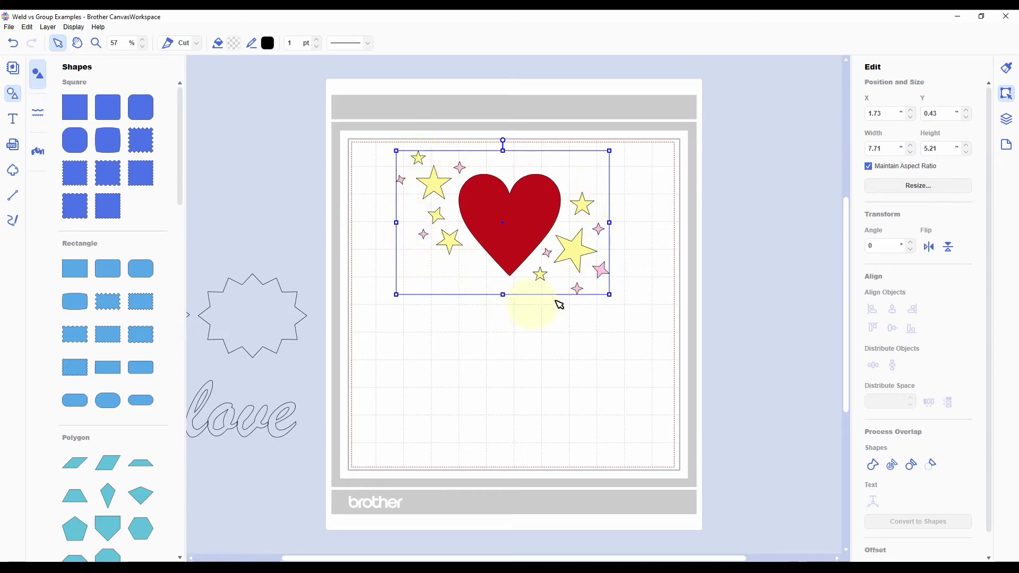
pyautogui.click(526, 341)
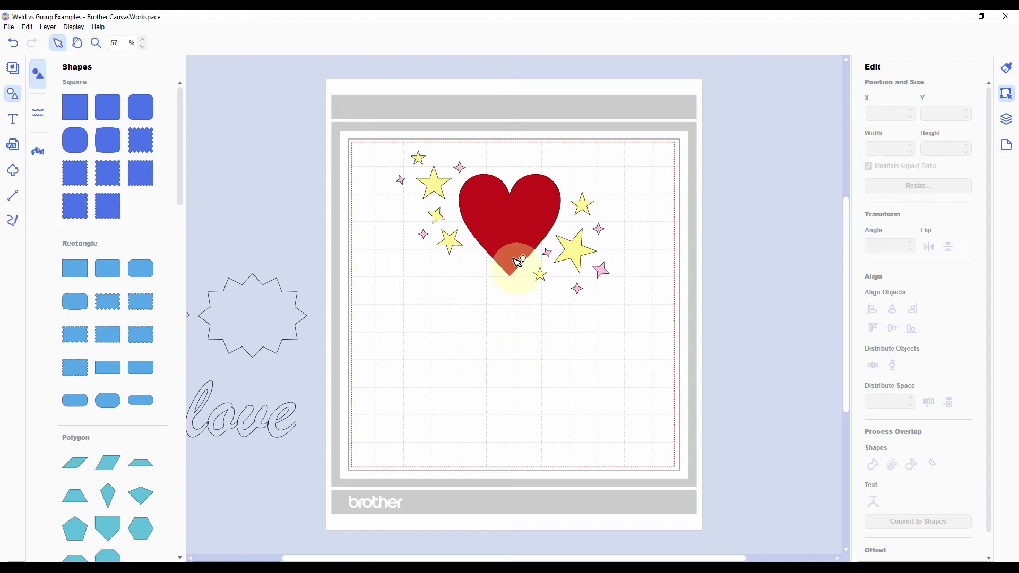
pyautogui.moveTo(512, 222); pyautogui.dragTo(499, 229)
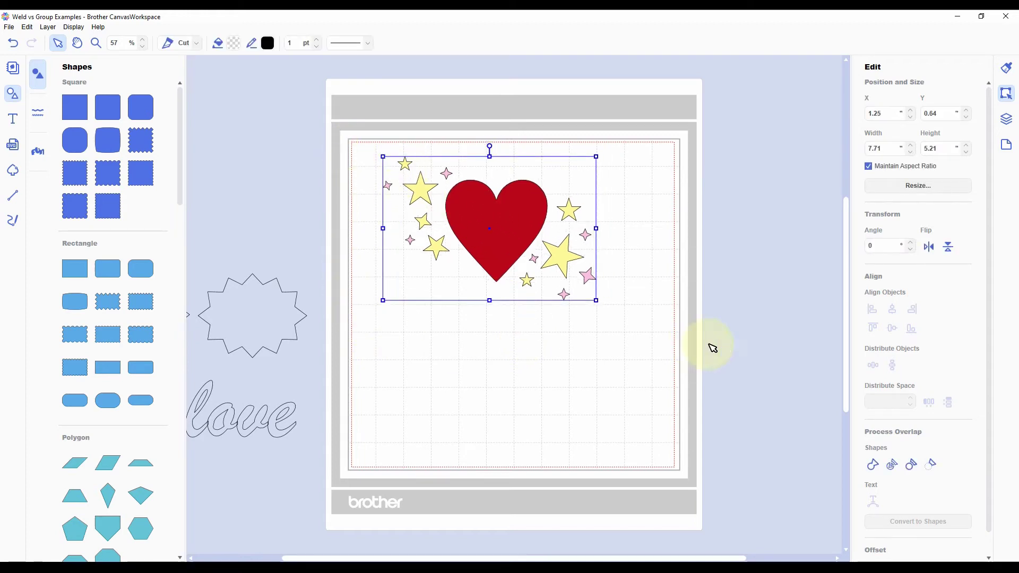
pyautogui.click(494, 221)
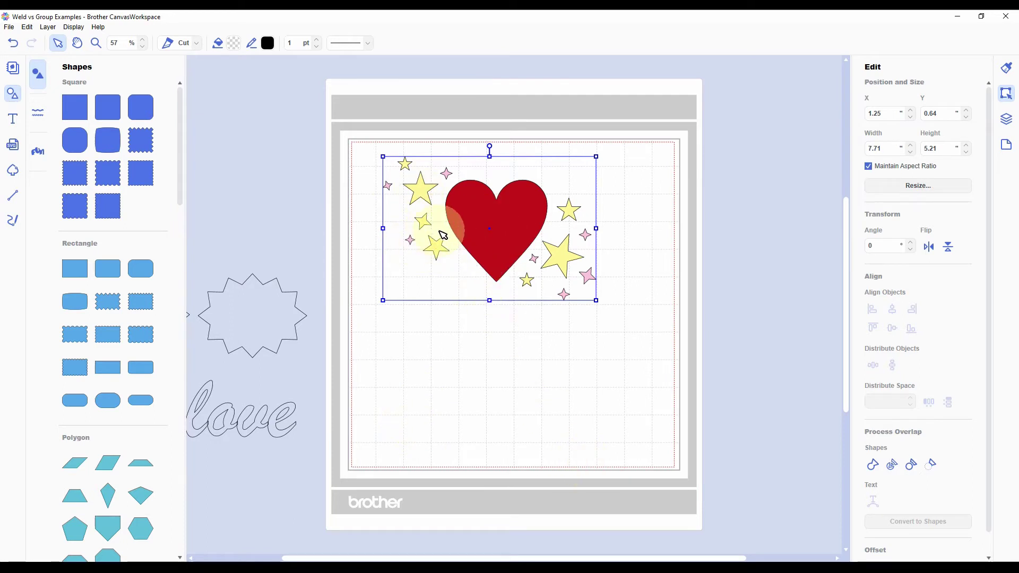
pyautogui.click(530, 392)
pyautogui.click(474, 224)
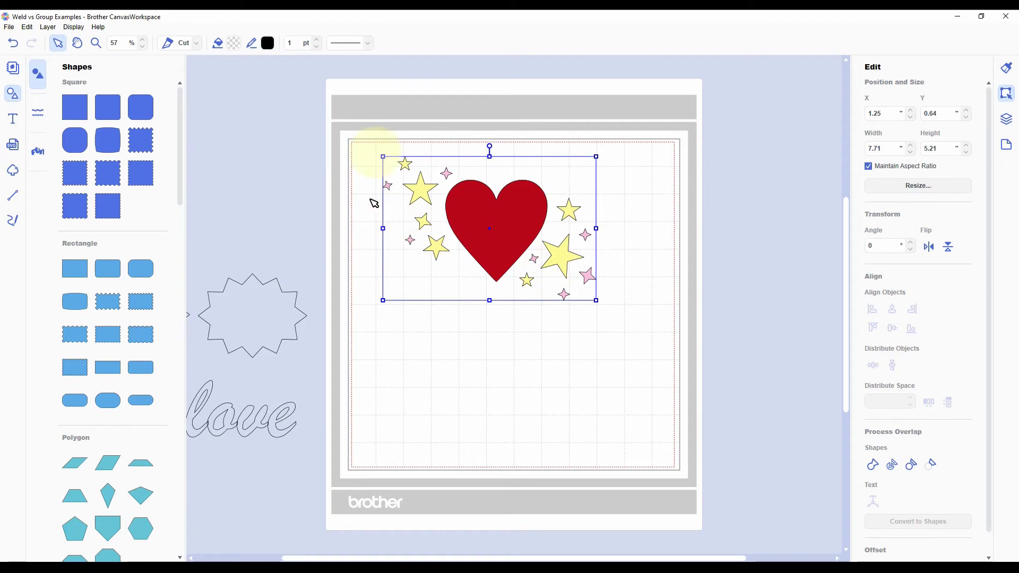
pyautogui.click(496, 245)
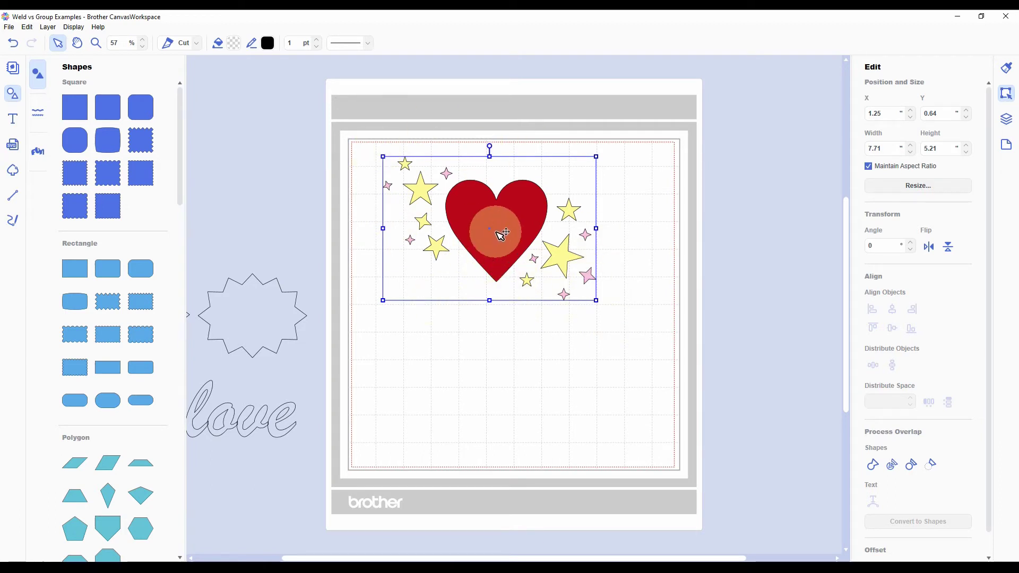
# Step: Ungroup the heart-and-stars group and clear the selection
pyautogui.rightClick(497, 232)
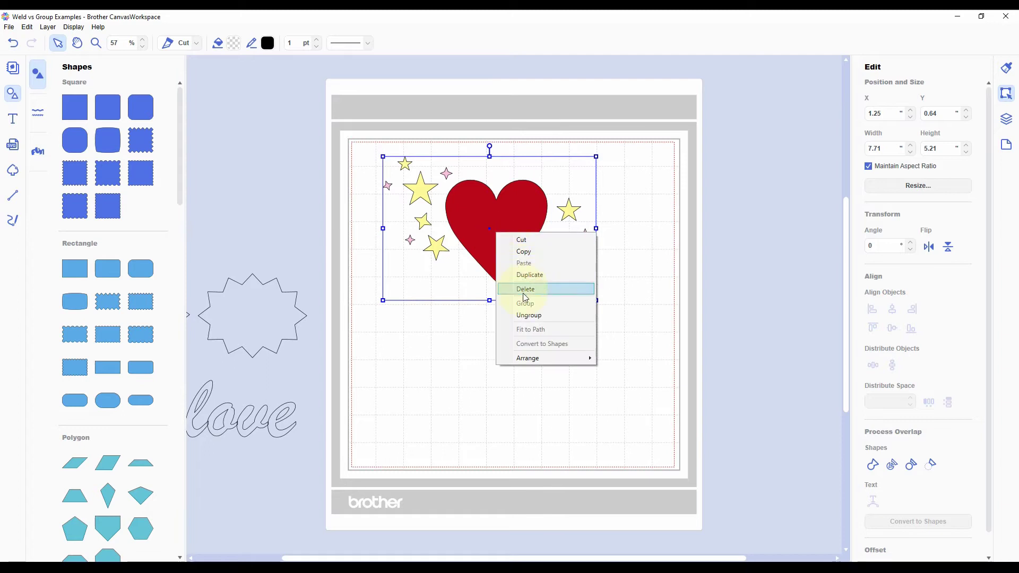
pyautogui.click(476, 347)
pyautogui.click(483, 231)
pyautogui.rightClick(480, 229)
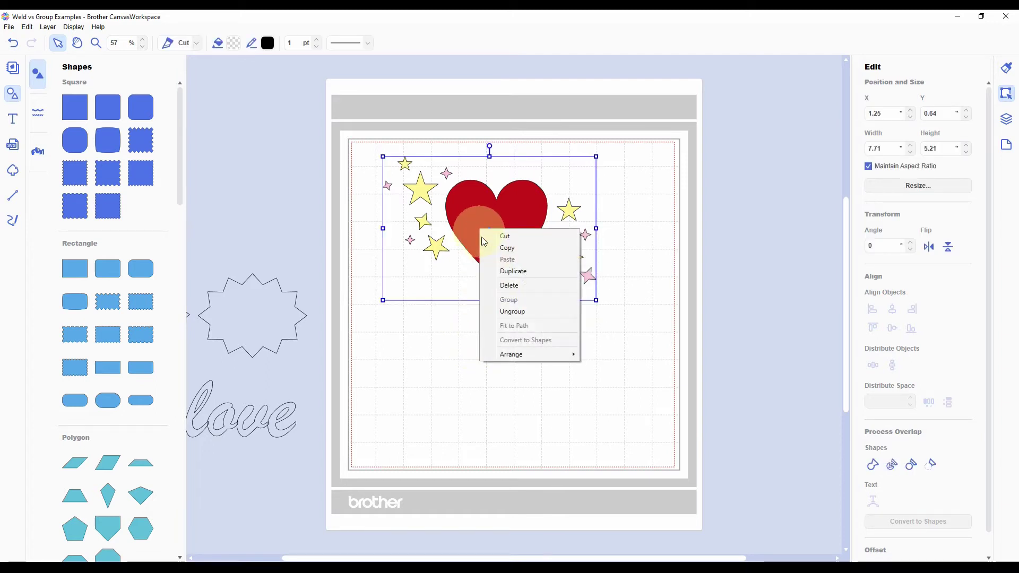
pyautogui.click(512, 313)
pyautogui.click(465, 345)
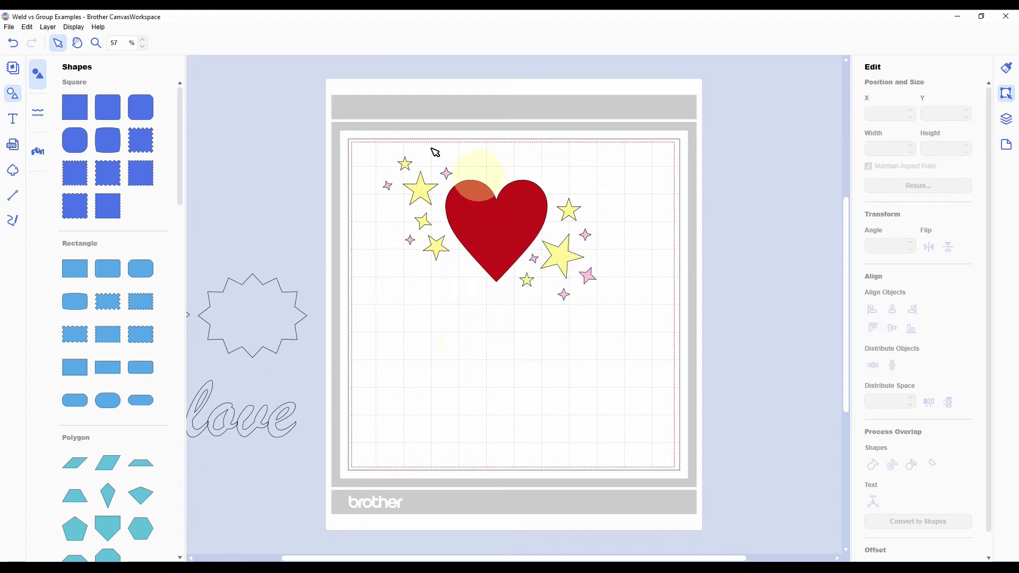
# Step: Select the six yellow stars and group them together
pyautogui.click(406, 165)
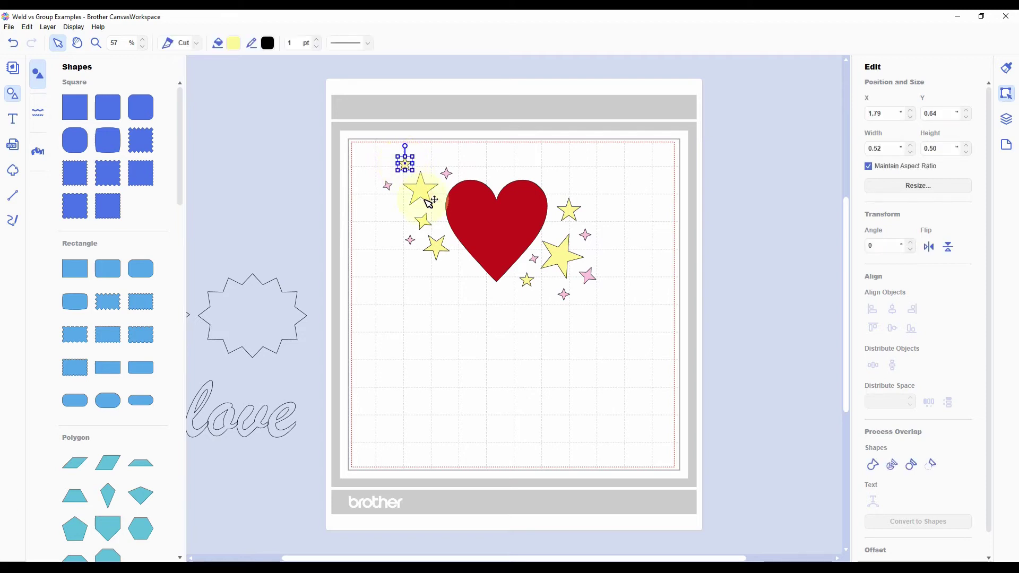
pyautogui.keyDown('shift'); pyautogui.click(422, 194); pyautogui.keyUp('shift')
pyautogui.keyDown('shift'); pyautogui.click(423, 220); pyautogui.keyUp('shift')
pyautogui.keyDown('shift'); pyautogui.click(438, 249); pyautogui.keyUp('shift')
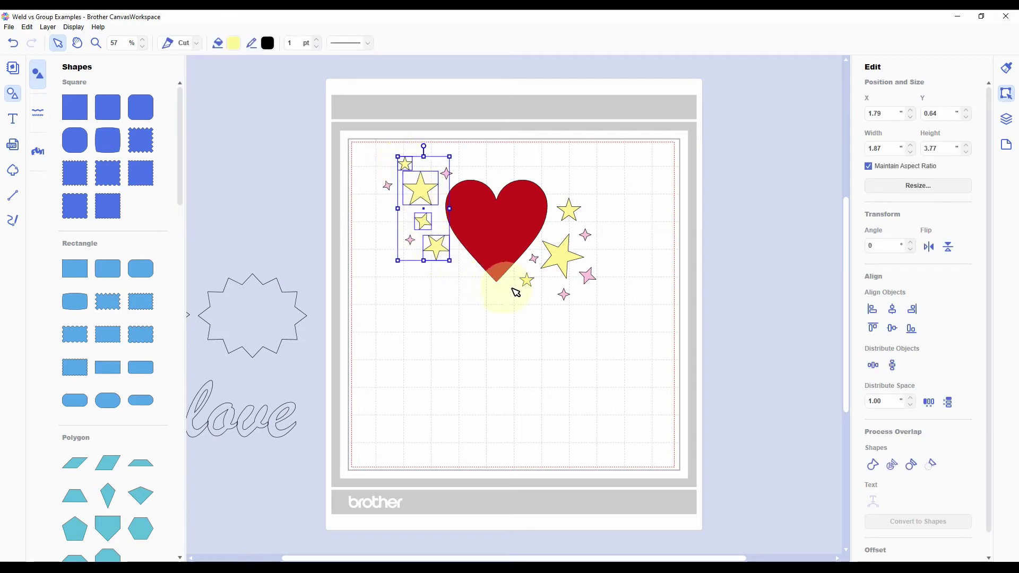
pyautogui.keyDown('shift'); pyautogui.click(528, 282); pyautogui.keyUp('shift')
pyautogui.keyDown('shift'); pyautogui.click(575, 268); pyautogui.keyUp('shift')
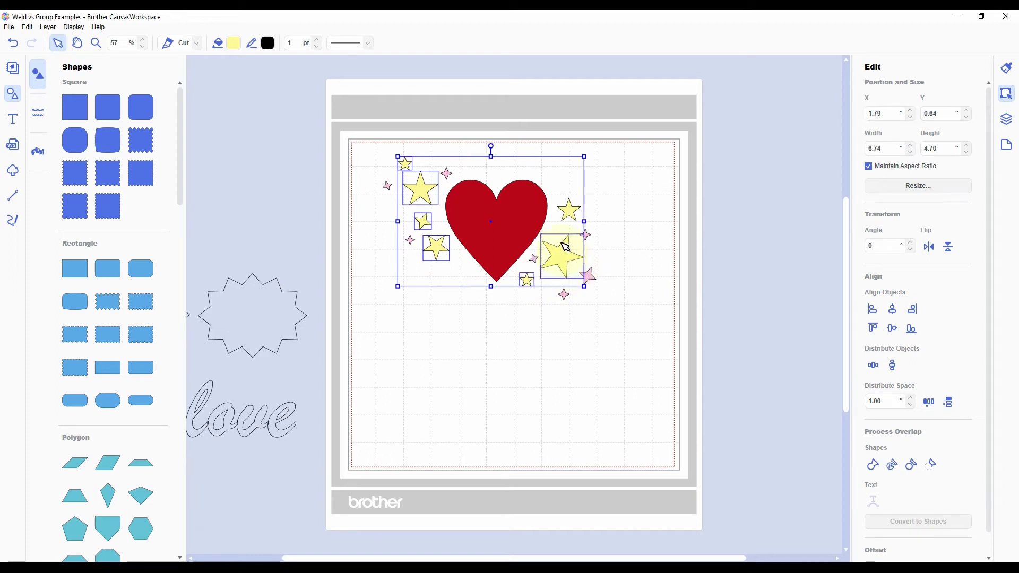
pyautogui.rightClick(568, 210)
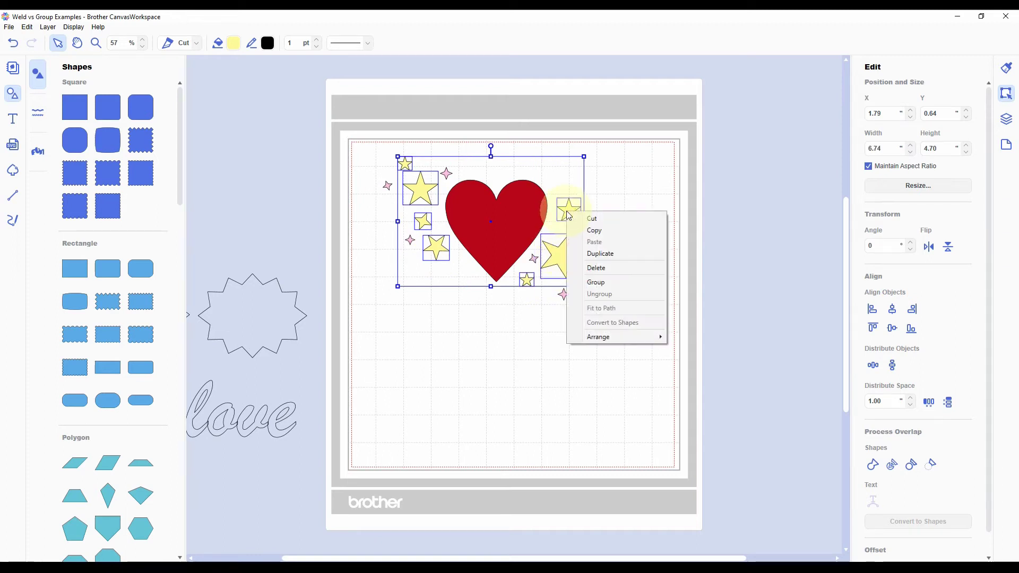
pyautogui.click(592, 289)
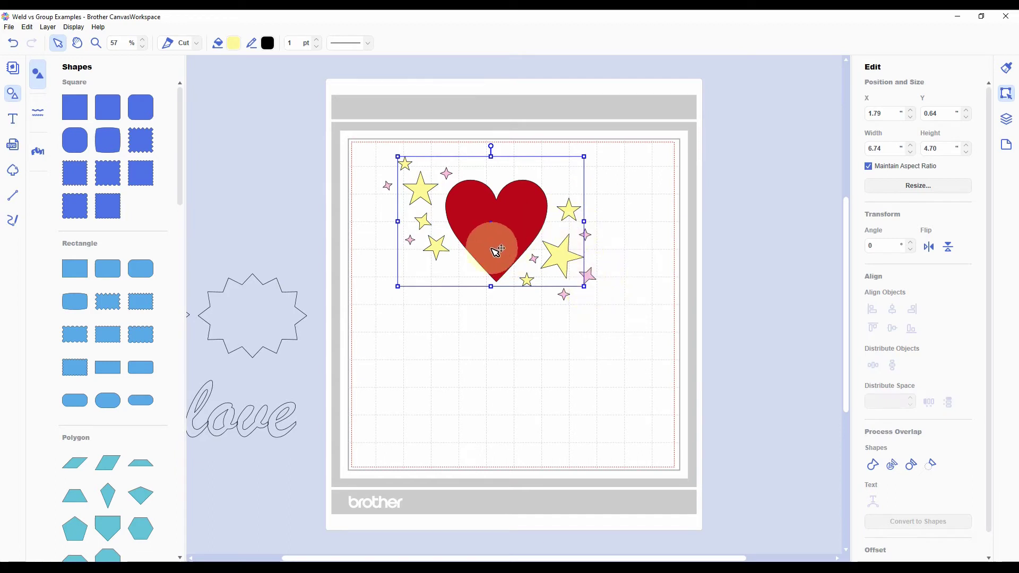
pyautogui.click(472, 344)
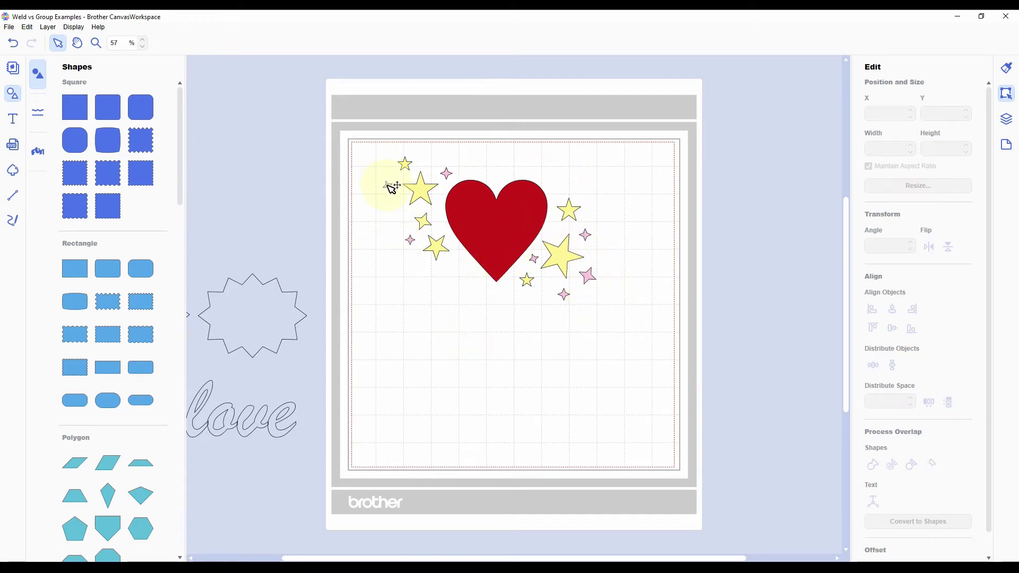
# Step: Select the seven pink sparkles and group them into one object
pyautogui.click(391, 188)
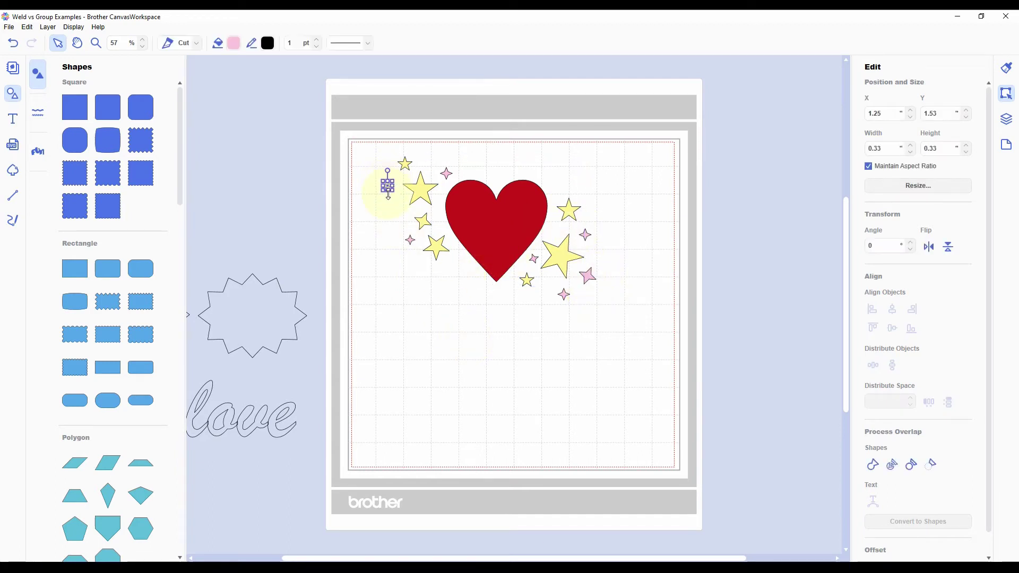
pyautogui.keyDown('shift'); pyautogui.click(412, 241); pyautogui.keyUp('shift')
pyautogui.keyDown('shift'); pyautogui.click(446, 174); pyautogui.keyUp('shift')
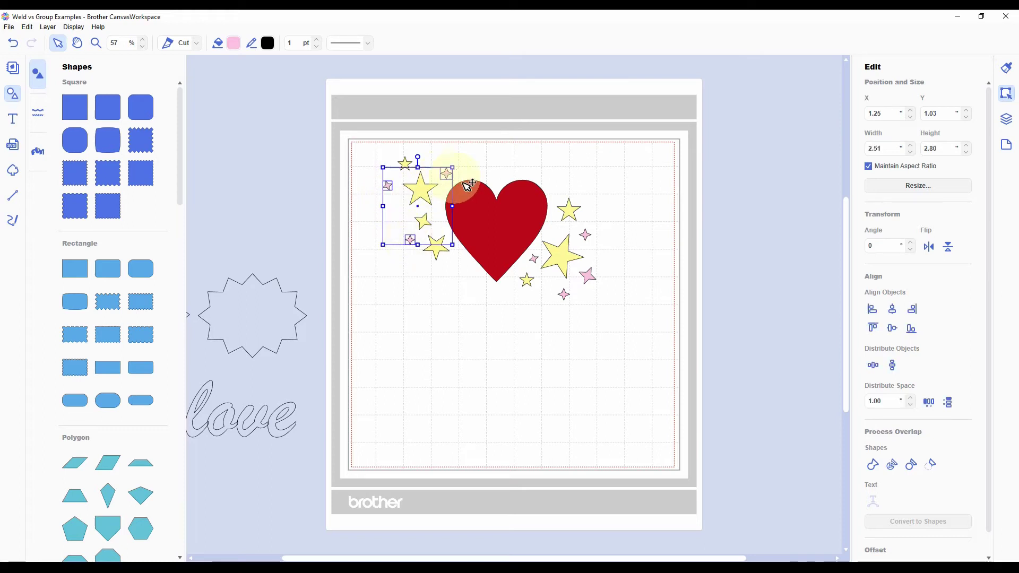
pyautogui.keyDown('shift'); pyautogui.click(535, 259); pyautogui.keyUp('shift')
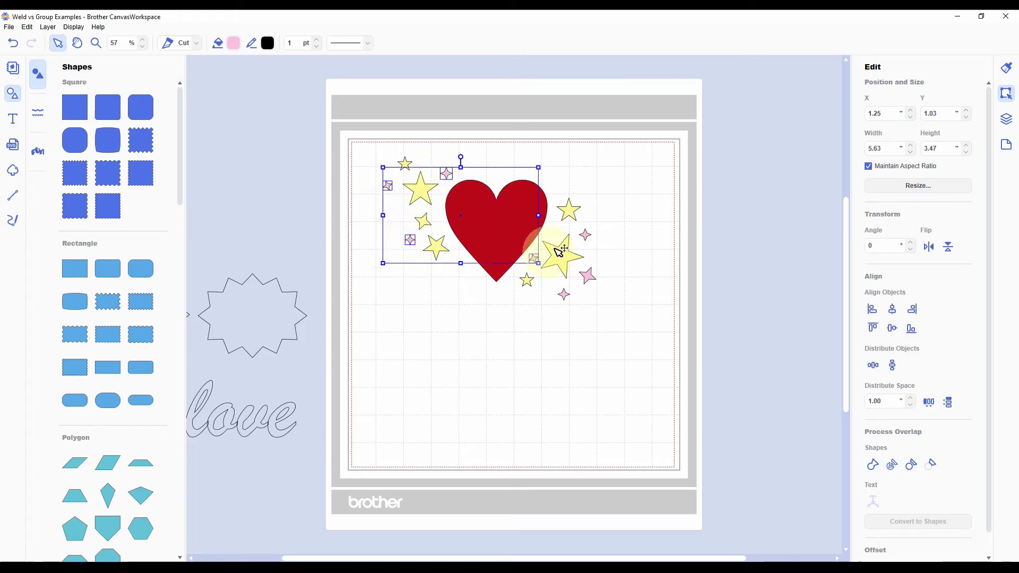
pyautogui.keyDown('shift'); pyautogui.click(586, 235); pyautogui.keyUp('shift')
pyautogui.keyDown('shift'); pyautogui.click(588, 275); pyautogui.keyUp('shift')
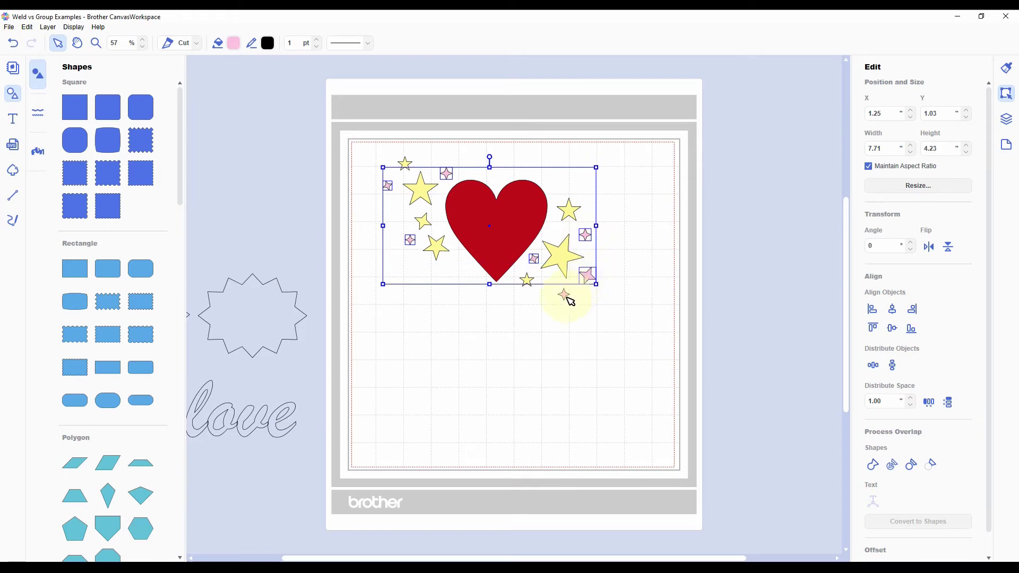
pyautogui.keyDown('shift'); pyautogui.click(565, 295); pyautogui.keyUp('shift')
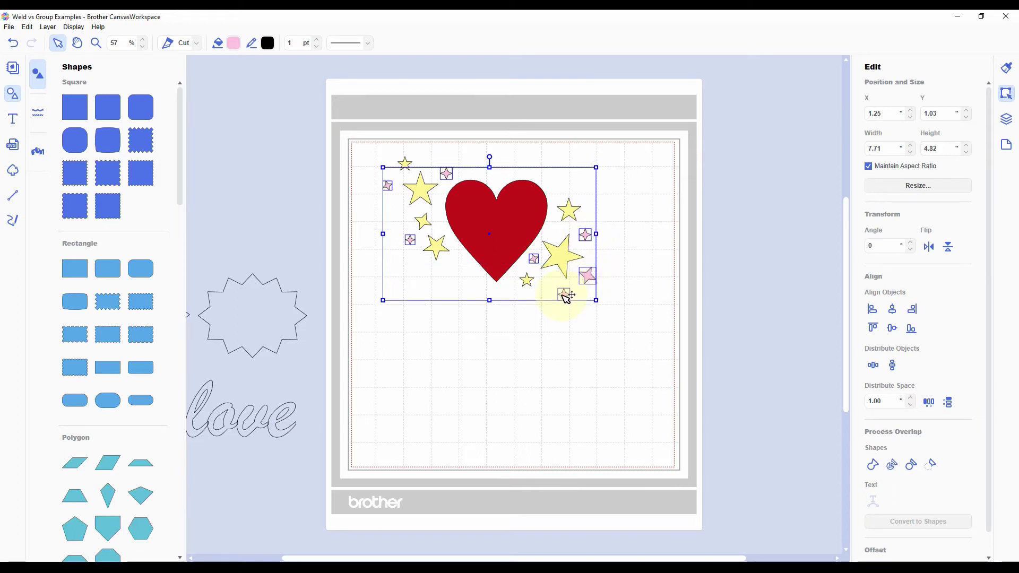
pyautogui.rightClick(565, 296)
pyautogui.click(580, 366)
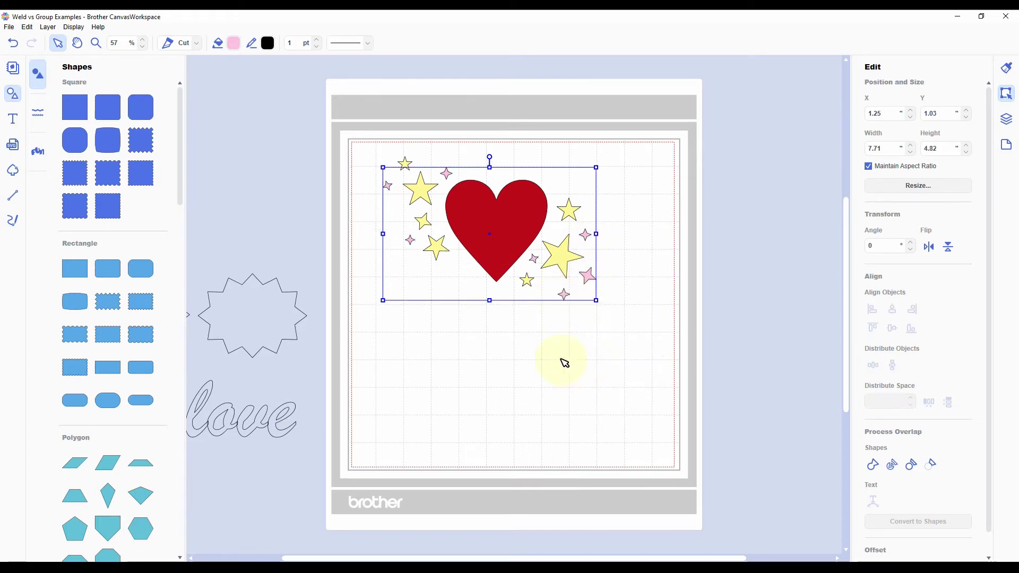
pyautogui.click(565, 363)
pyautogui.click(499, 225)
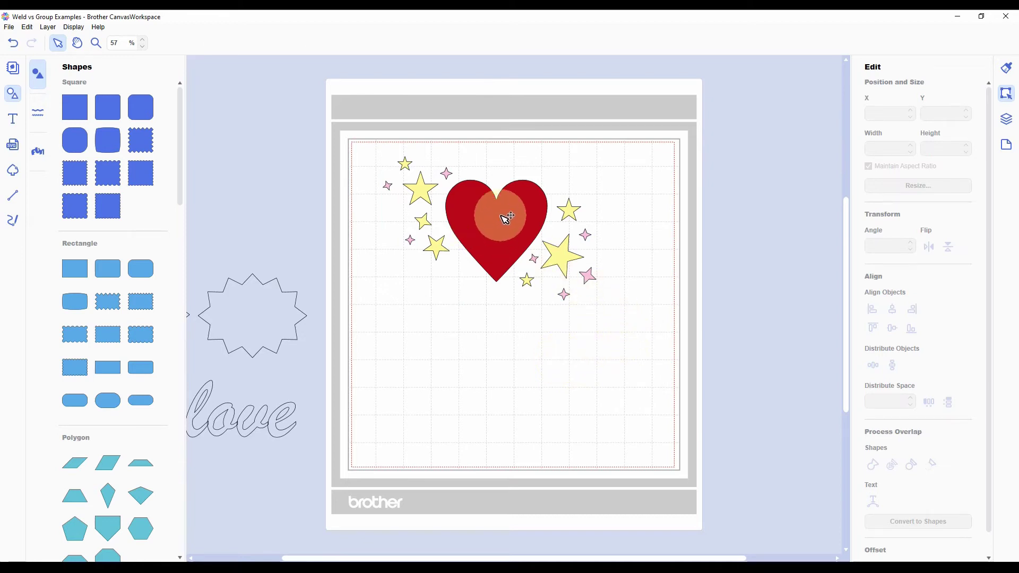
# Step: Place the heart at lower left, pink sparkles off the mat, yellow stars upper left
pyautogui.moveTo(507, 226); pyautogui.dragTo(424, 401)
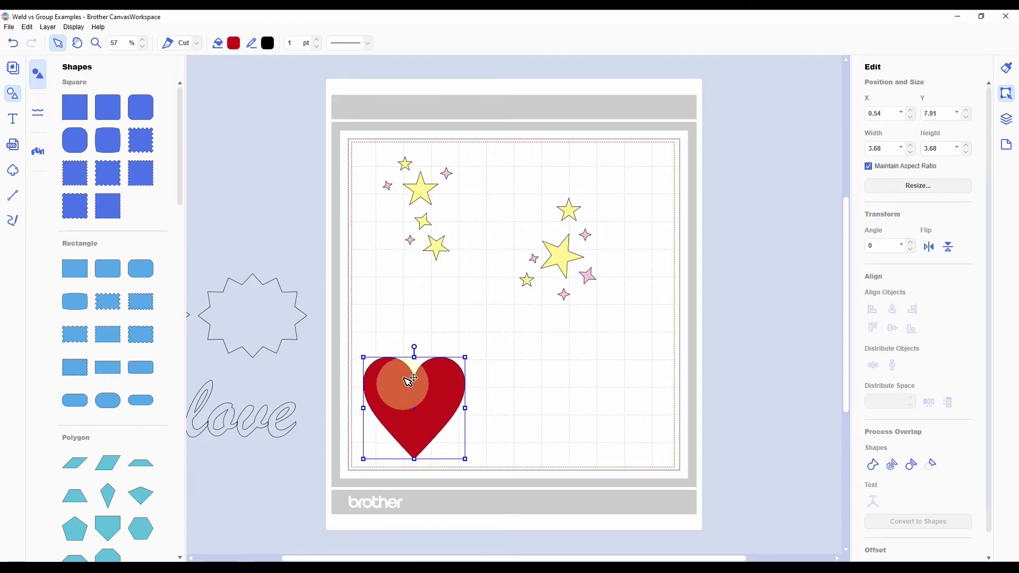
pyautogui.click(445, 374)
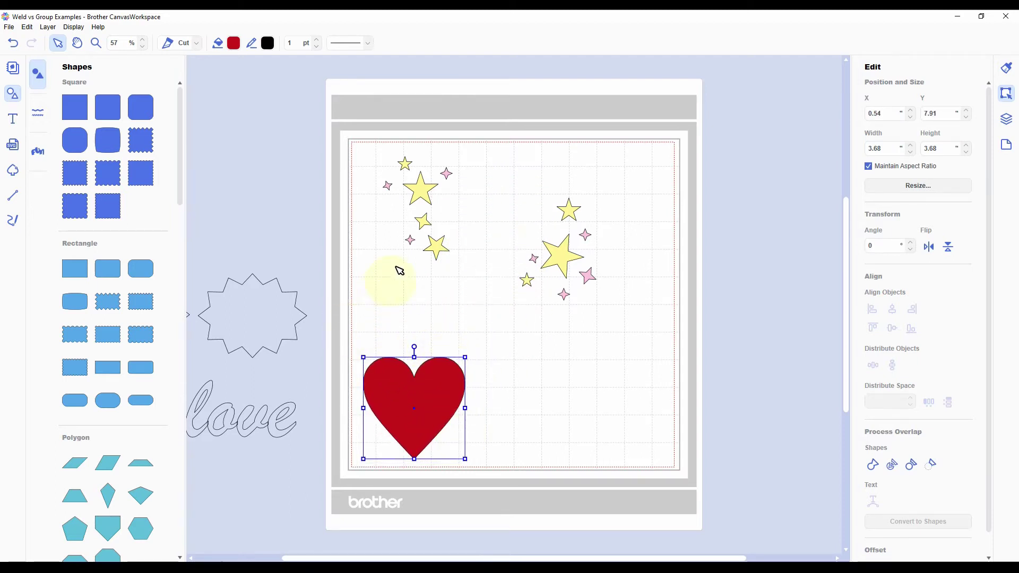
pyautogui.moveTo(411, 240); pyautogui.dragTo(129, 180)
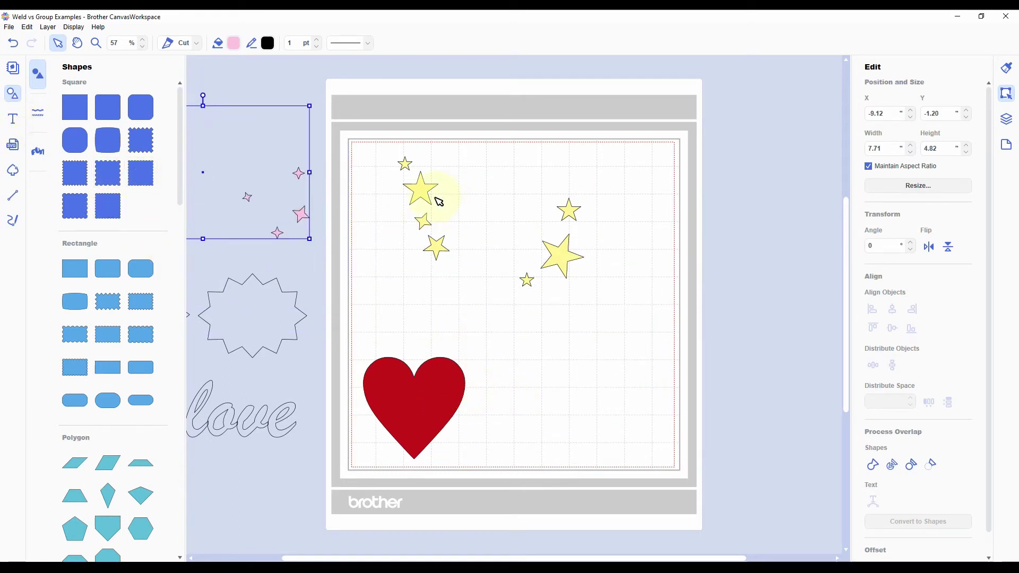
pyautogui.moveTo(428, 198); pyautogui.dragTo(400, 197)
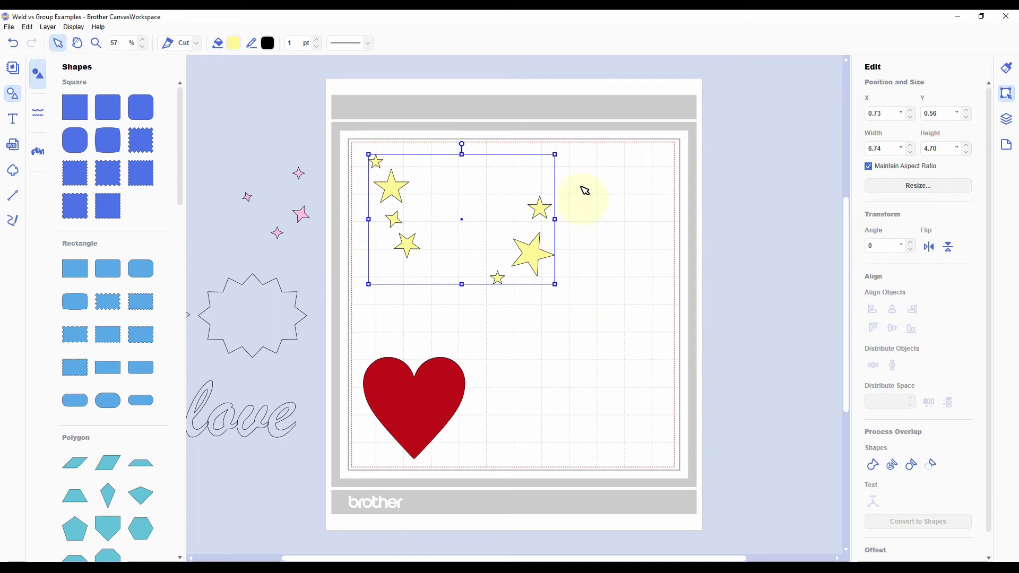
pyautogui.click(600, 288)
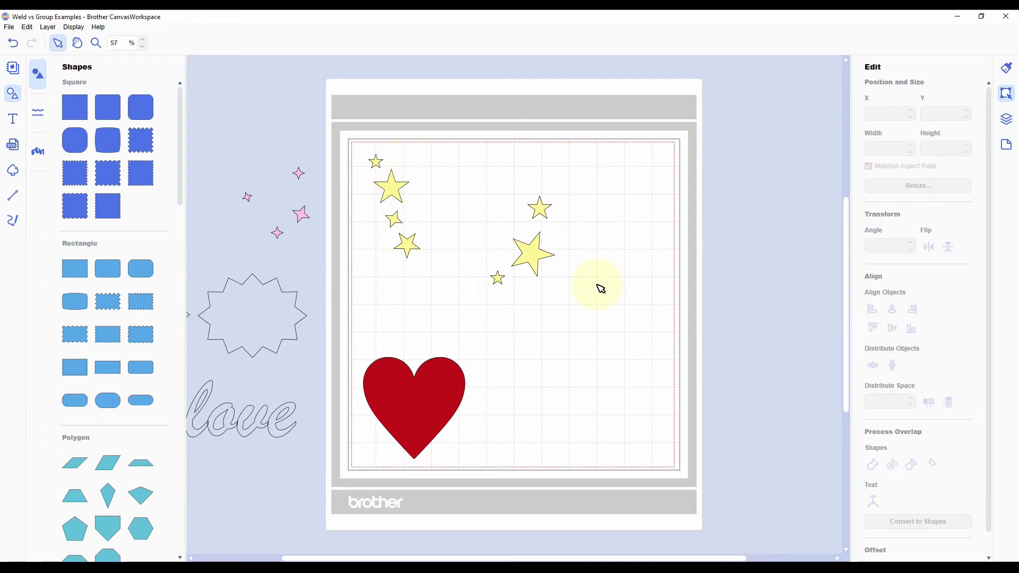
pyautogui.click(529, 248)
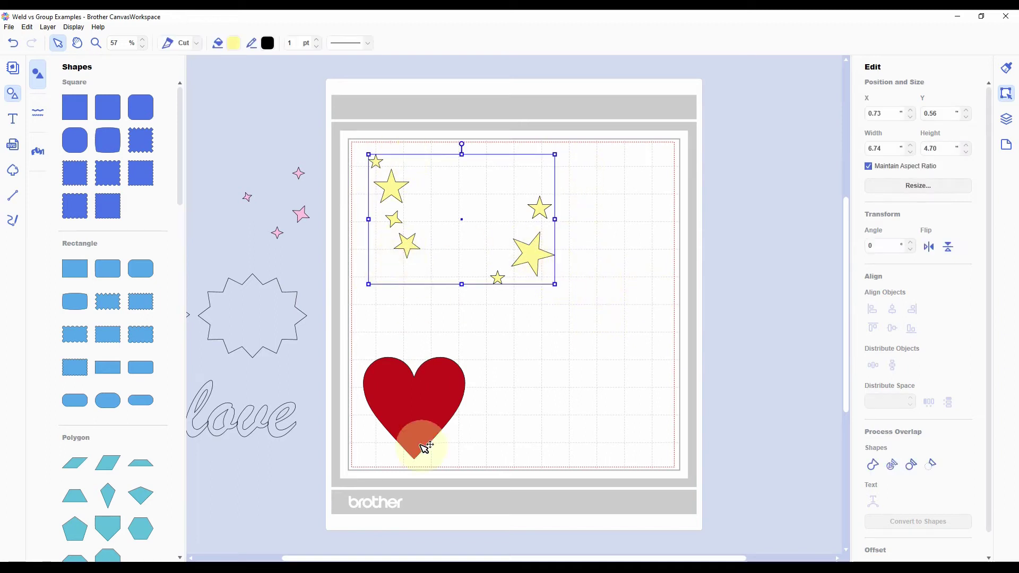
pyautogui.click(427, 428)
pyautogui.click(407, 245)
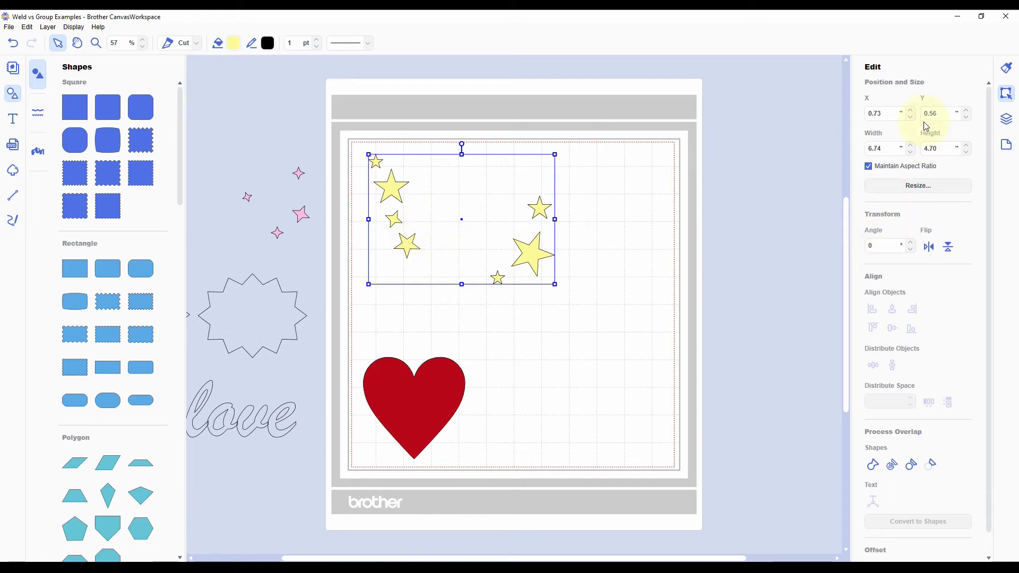
# Step: Mirror the yellow stars, then move them and the heart off the mat to the right
pyautogui.click(932, 248)
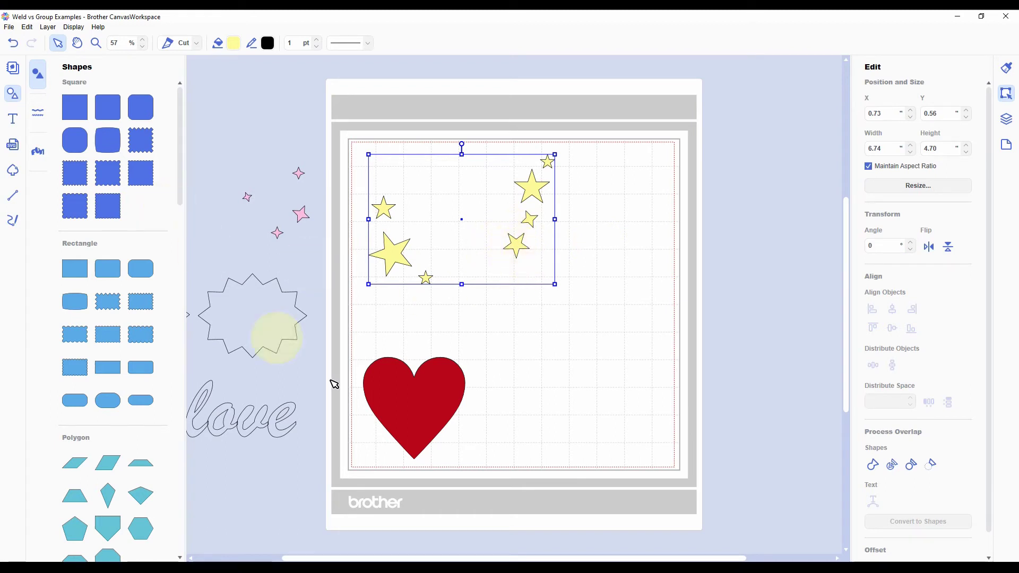
pyautogui.moveTo(518, 241); pyautogui.dragTo(868, 222)
pyautogui.moveTo(446, 416); pyautogui.dragTo(807, 428)
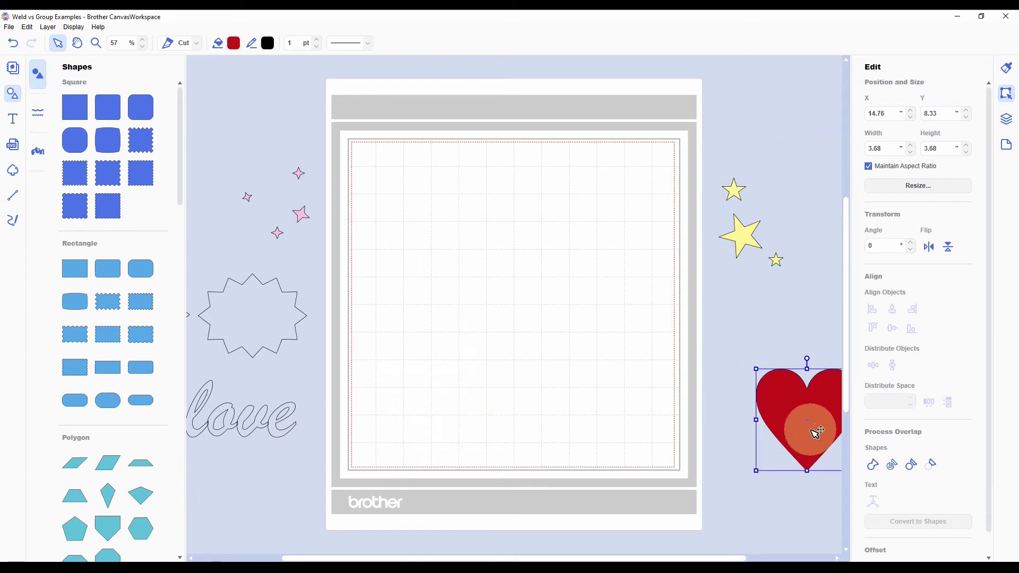
# Step: Bring the pink sparkles to the mat's upper left, mirror them, and stack the yellow stars over them
pyautogui.moveTo(305, 214); pyautogui.dragTo(573, 264)
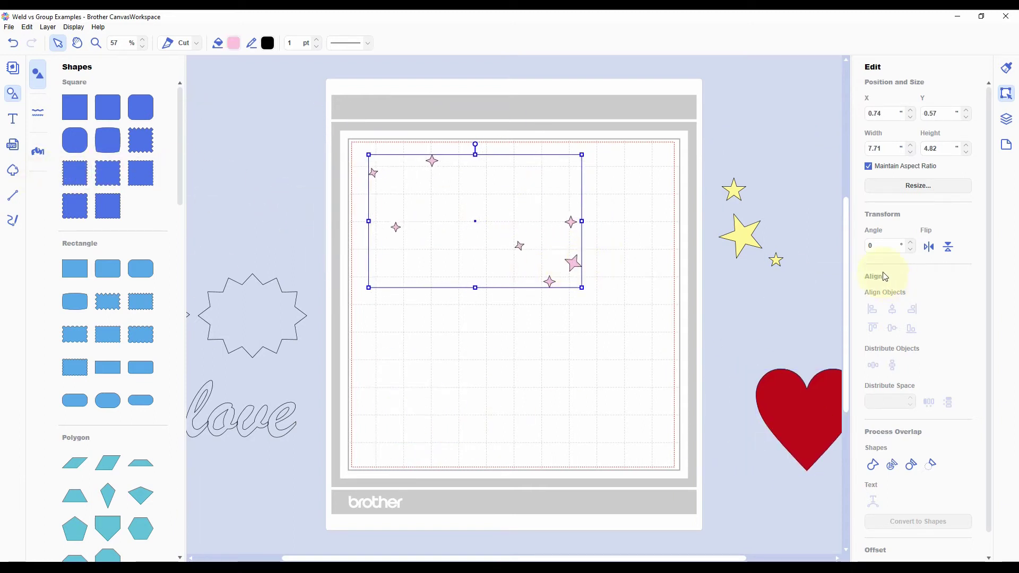
pyautogui.click(933, 254)
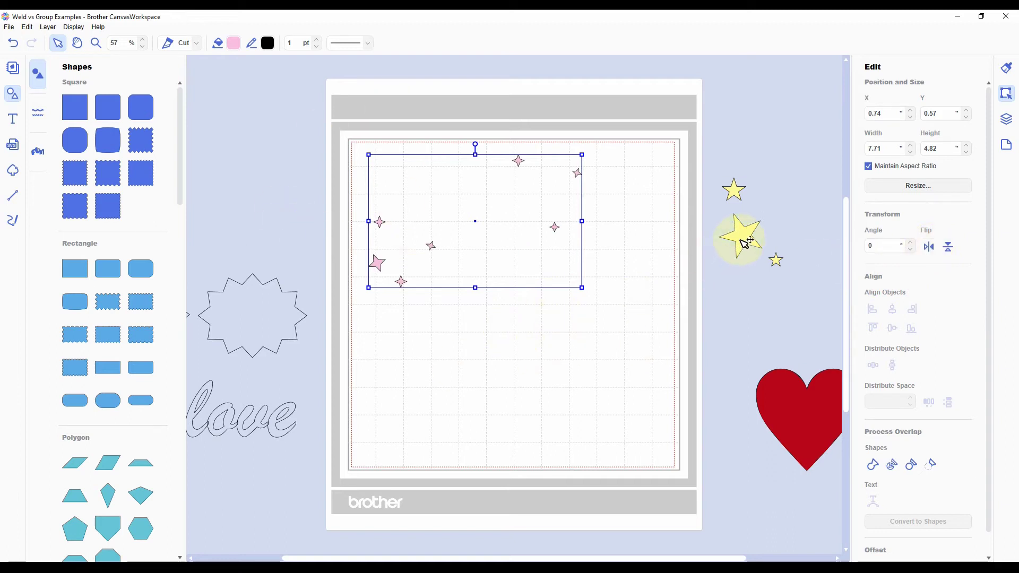
pyautogui.moveTo(744, 243); pyautogui.dragTo(408, 255)
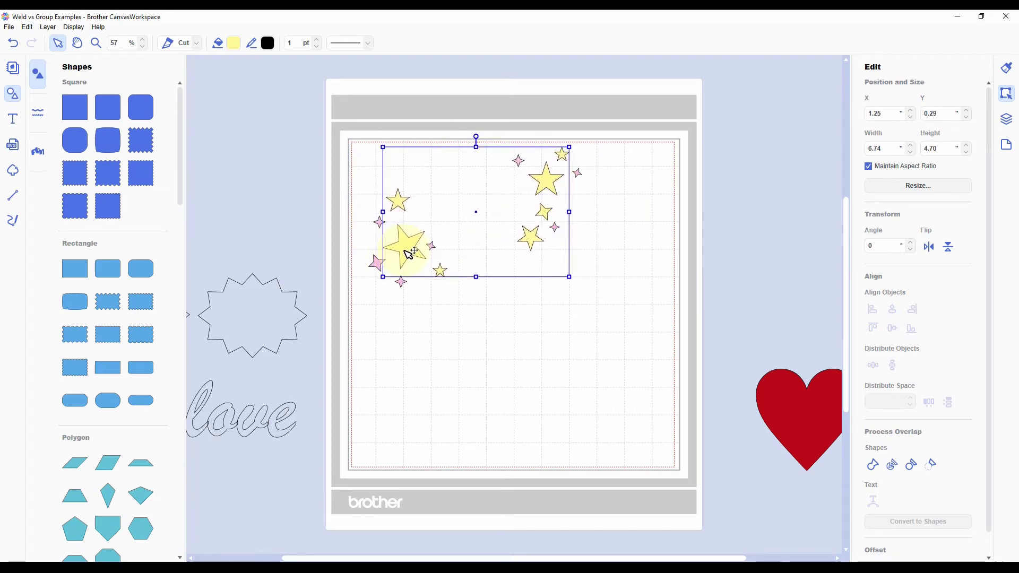
pyautogui.click(825, 433)
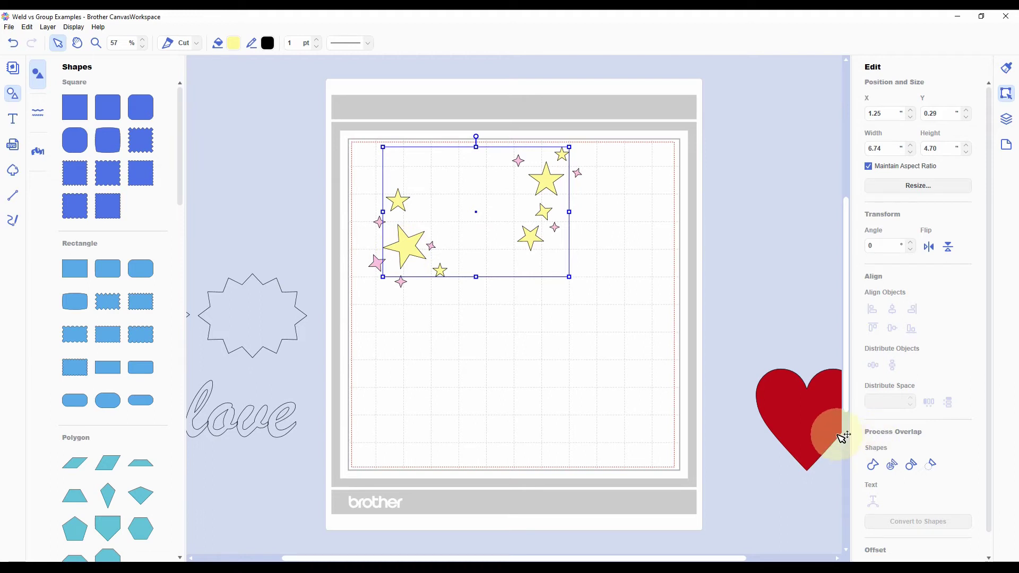
# Step: Place the heart among the stars and group the heart, stars and sparkles
pyautogui.moveTo(825, 433); pyautogui.dragTo(487, 234)
pyautogui.click(748, 403)
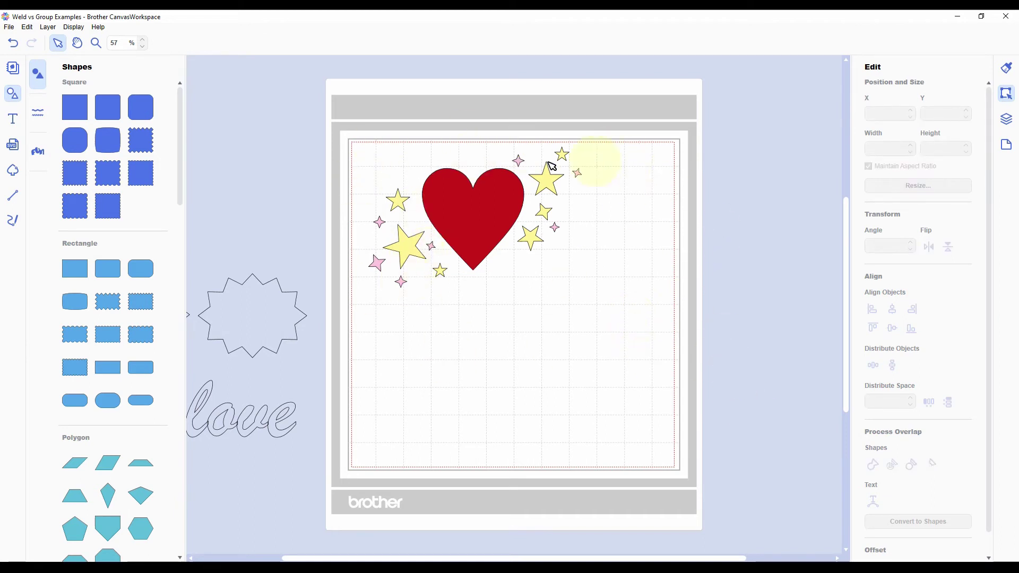
pyautogui.click(480, 223)
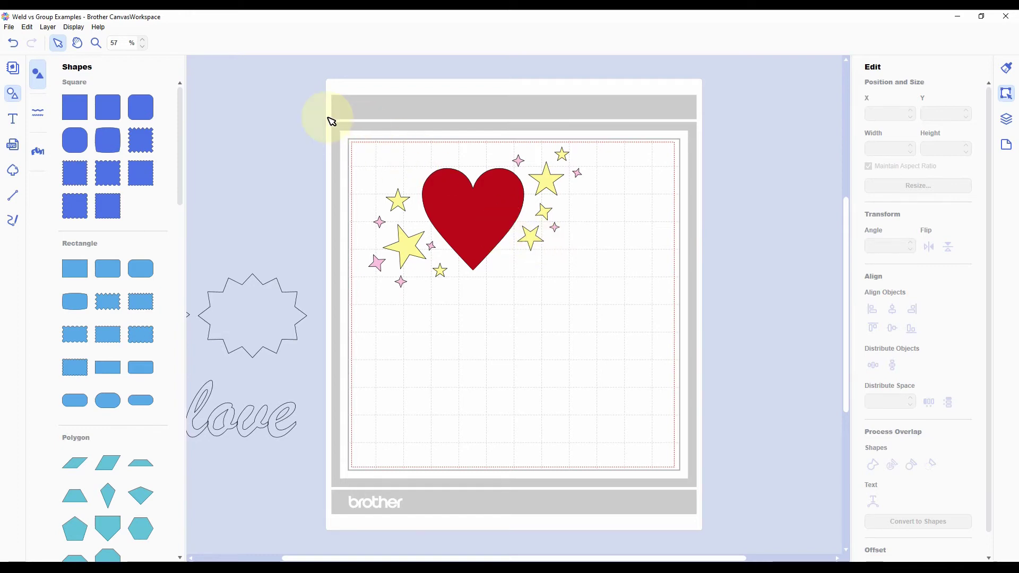
pyautogui.moveTo(361, 122); pyautogui.dragTo(644, 357)
pyautogui.rightClick(473, 238)
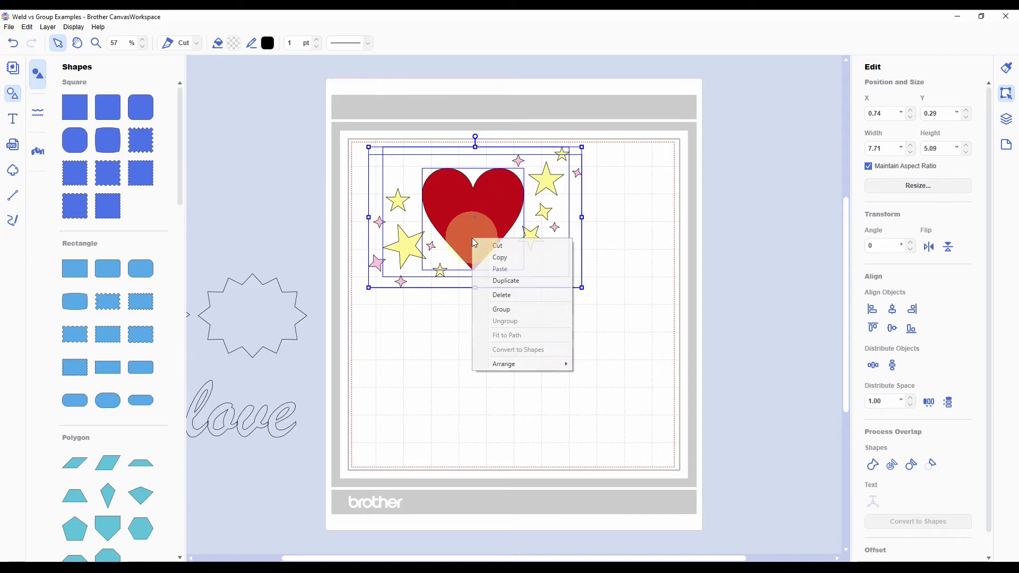
pyautogui.click(505, 310)
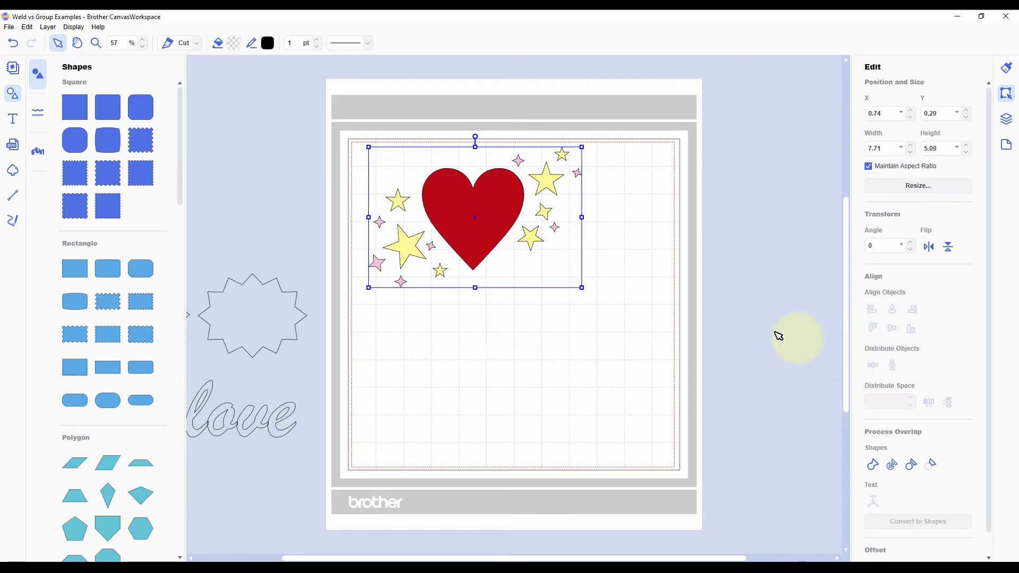
# Step: Mirror the heart-and-stars group and move it off the mat to the right
pyautogui.click(931, 247)
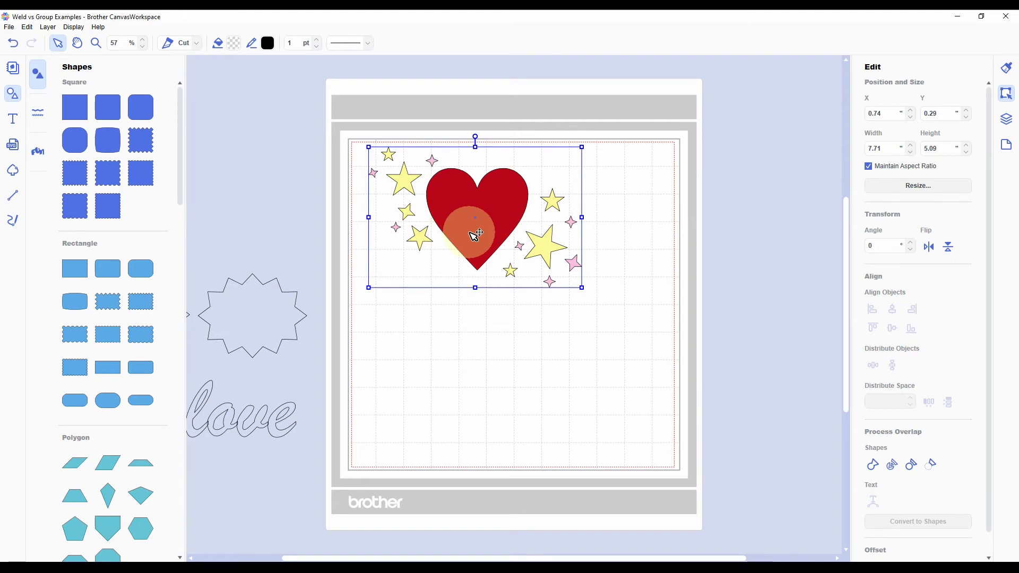
pyautogui.moveTo(475, 234)
pyautogui.mouseDown()
pyautogui.moveTo(842, 260)
pyautogui.moveTo(405, 236)
pyautogui.moveTo(484, 225)
pyautogui.mouseUp()
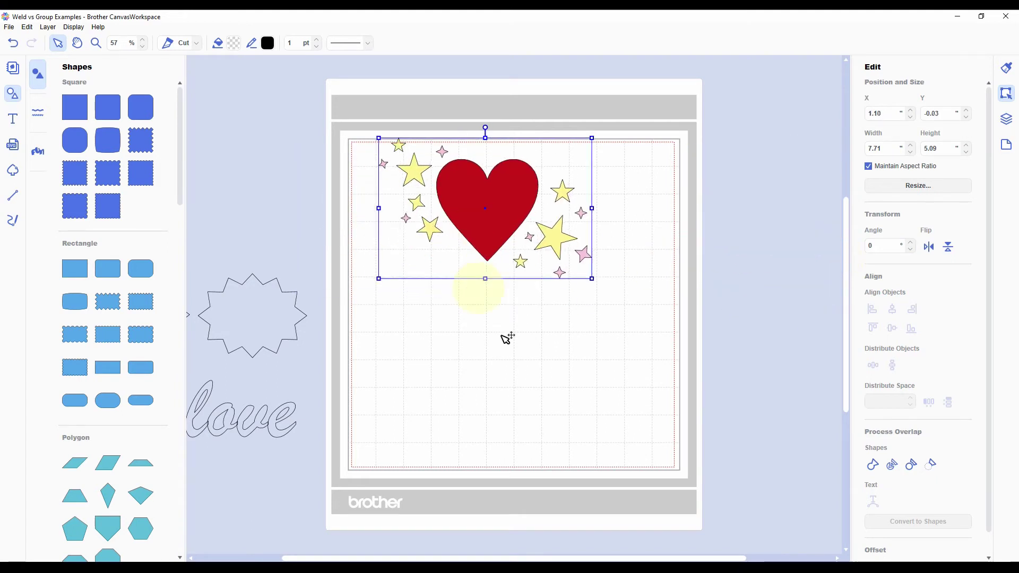
pyautogui.moveTo(507, 338); pyautogui.dragTo(475, 238)
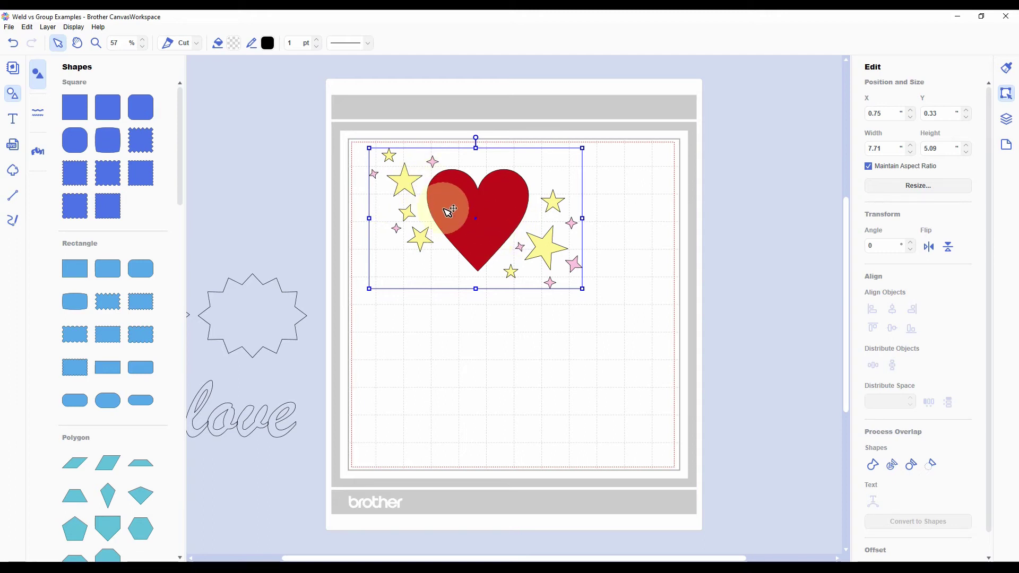
pyautogui.moveTo(448, 209); pyautogui.dragTo(814, 226)
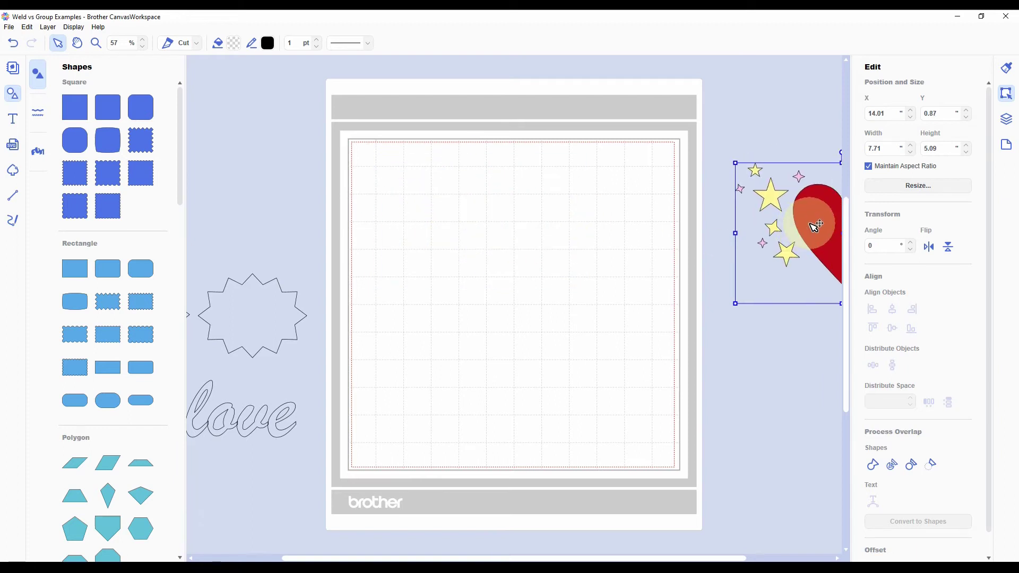
# Step: Move the word 'love' onto the mat, enlarge it to 10.34 × 5.34 in, and zoom to 90%
pyautogui.moveTo(266, 425); pyautogui.dragTo(653, 378)
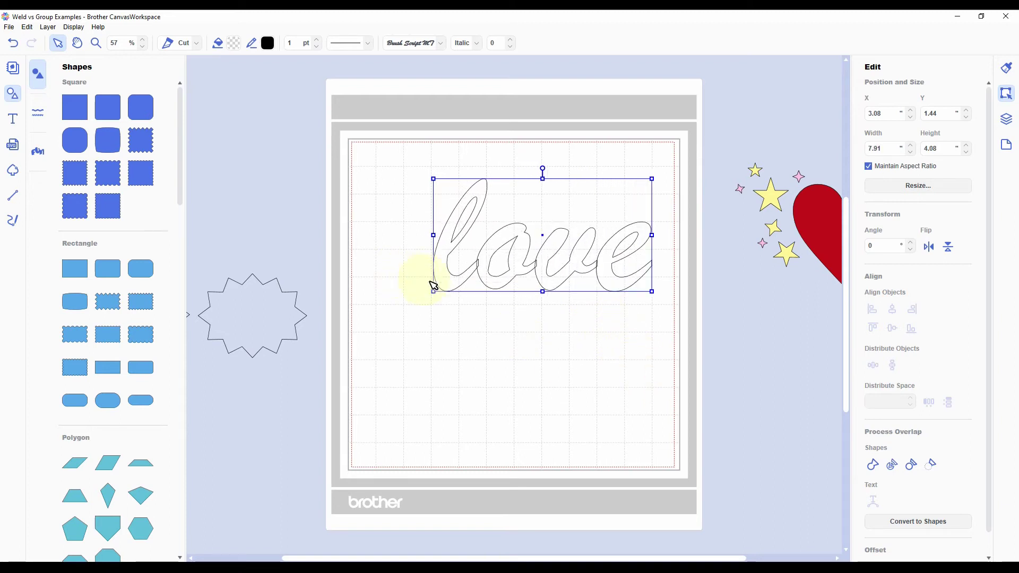
pyautogui.moveTo(428, 295); pyautogui.dragTo(366, 327)
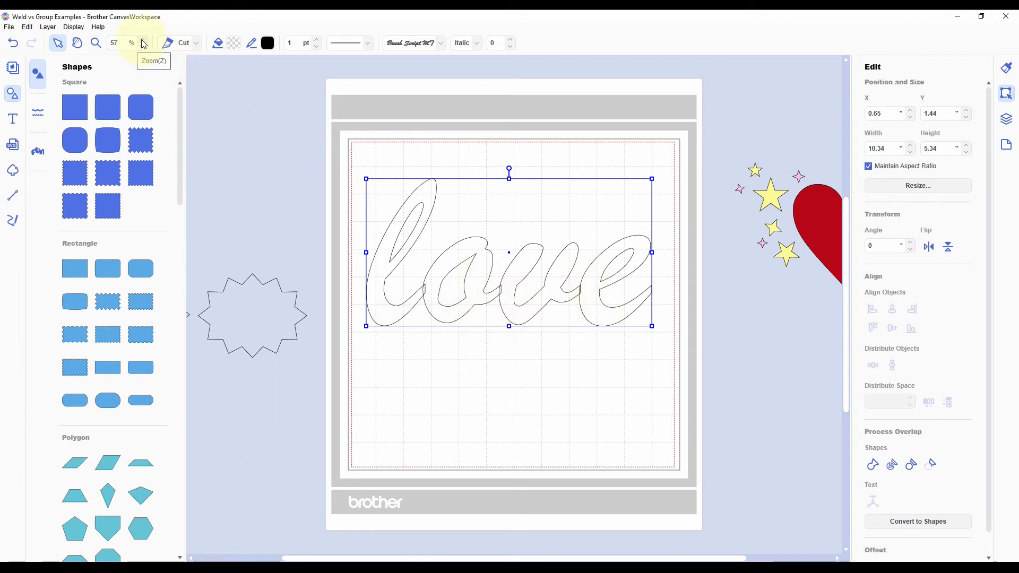
pyautogui.scroll(6, 143, 42)
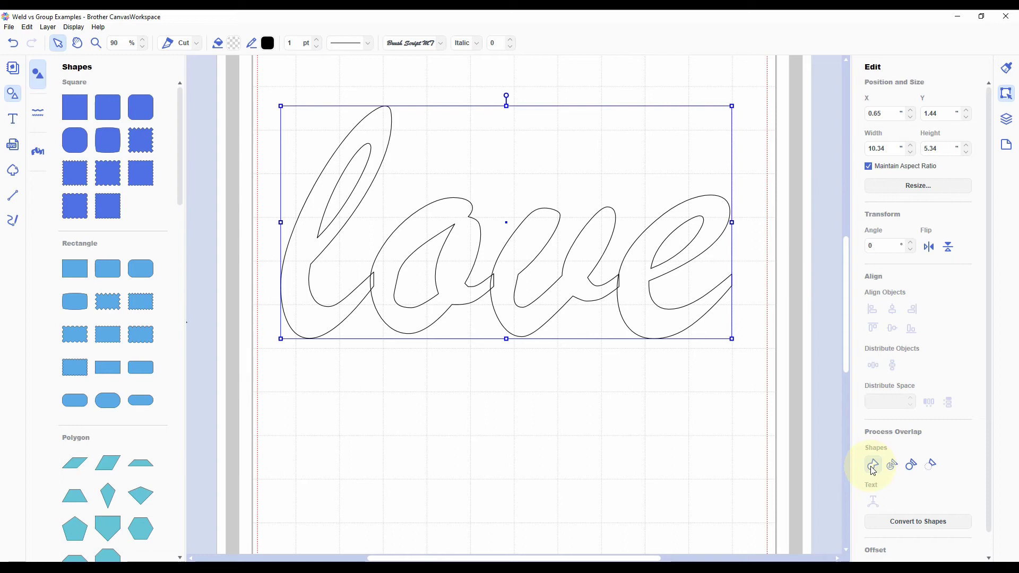
# Step: Weld the 'love' letters into one outline and inspect its path nodes
pyautogui.click(866, 469)
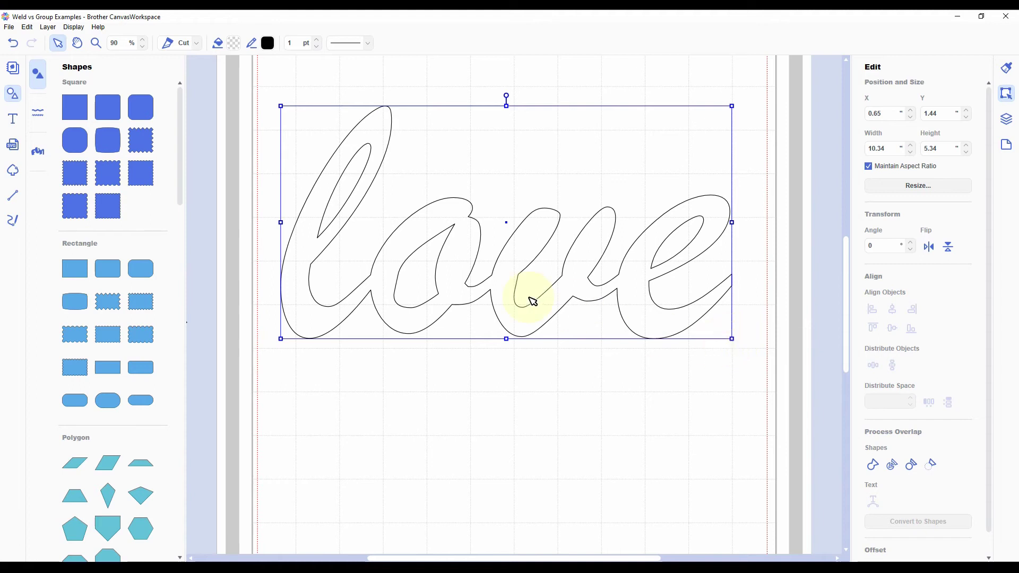
pyautogui.click(509, 291)
pyautogui.click(443, 284)
pyautogui.click(486, 256)
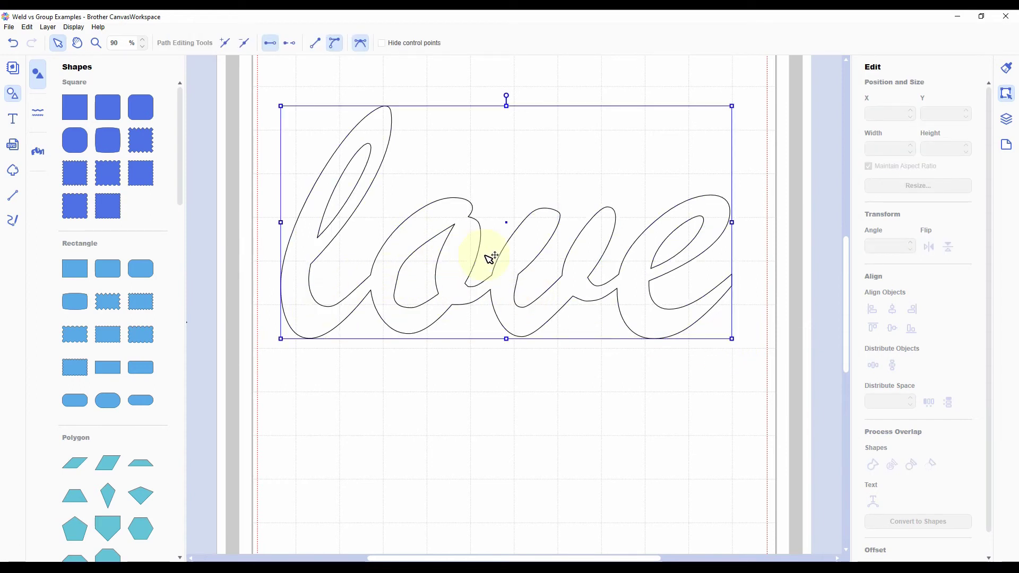
pyautogui.doubleClick(467, 268)
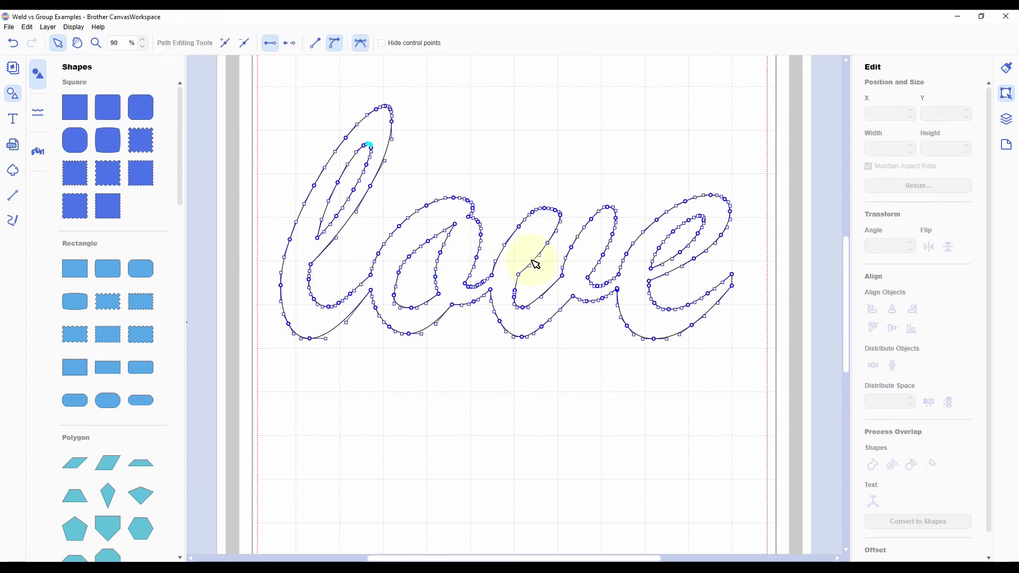
pyautogui.click(535, 264)
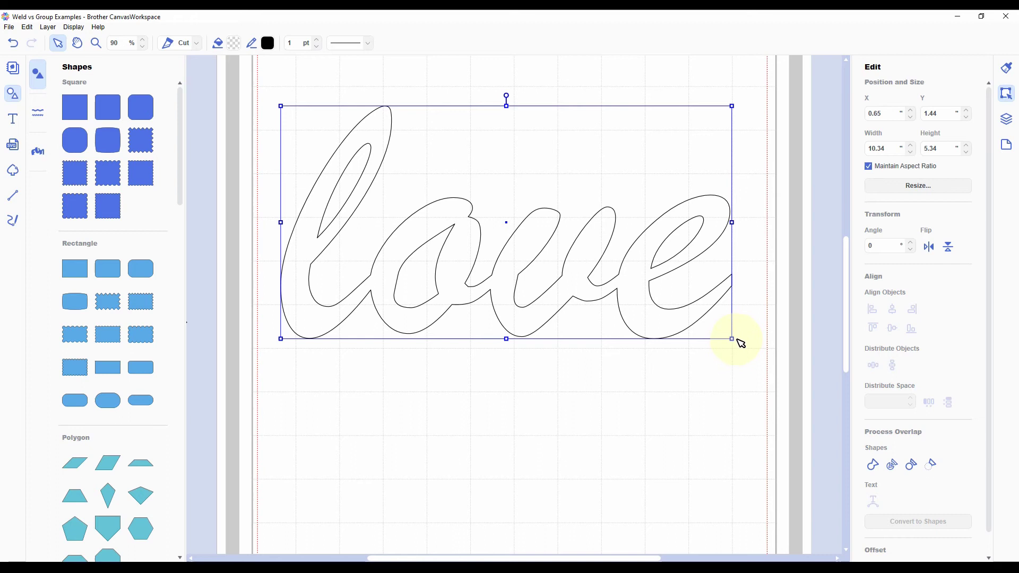
# Step: Shrink the love outline to 6.69 × 3.45 in, move it to the upper left, and zoom out
pyautogui.moveTo(732, 339); pyautogui.dragTo(573, 257)
pyautogui.moveTo(481, 228); pyautogui.dragTo(500, 184)
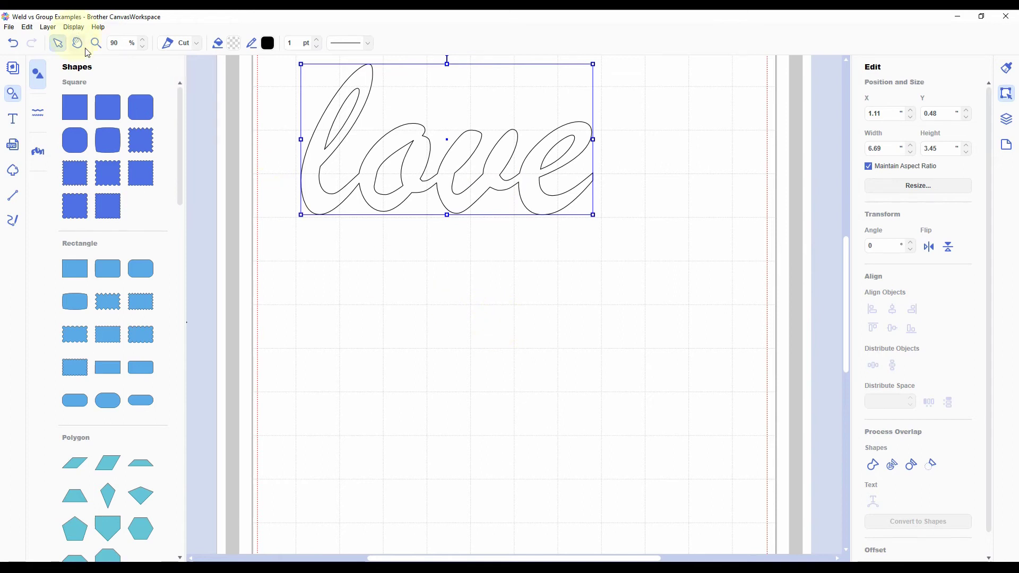
pyautogui.click(142, 47)
pyautogui.click(142, 46)
pyautogui.click(142, 47)
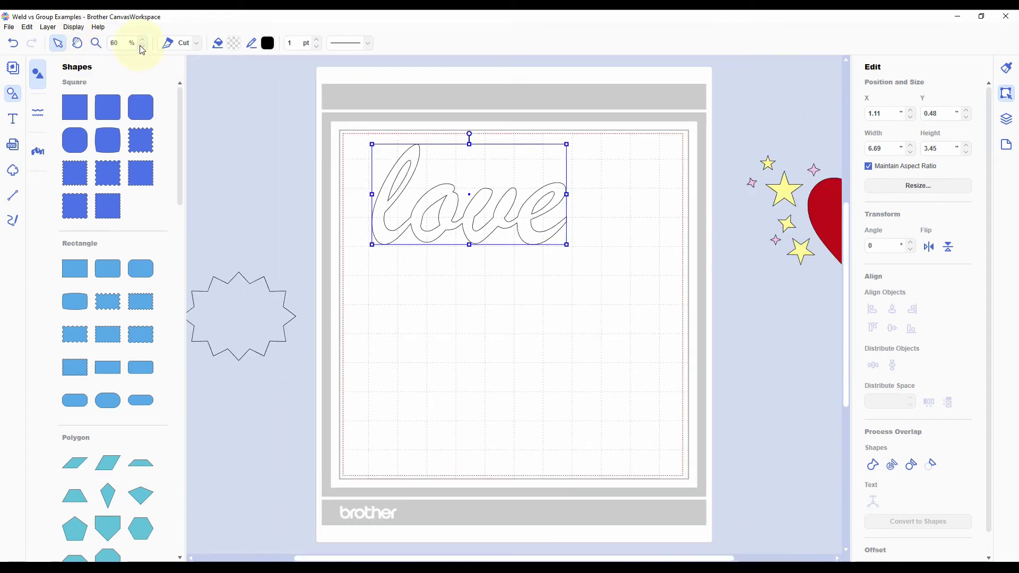
# Step: Bring the starburst pair onto the mat below 'love' and ungroup it
pyautogui.moveTo(257, 332); pyautogui.dragTo(586, 337)
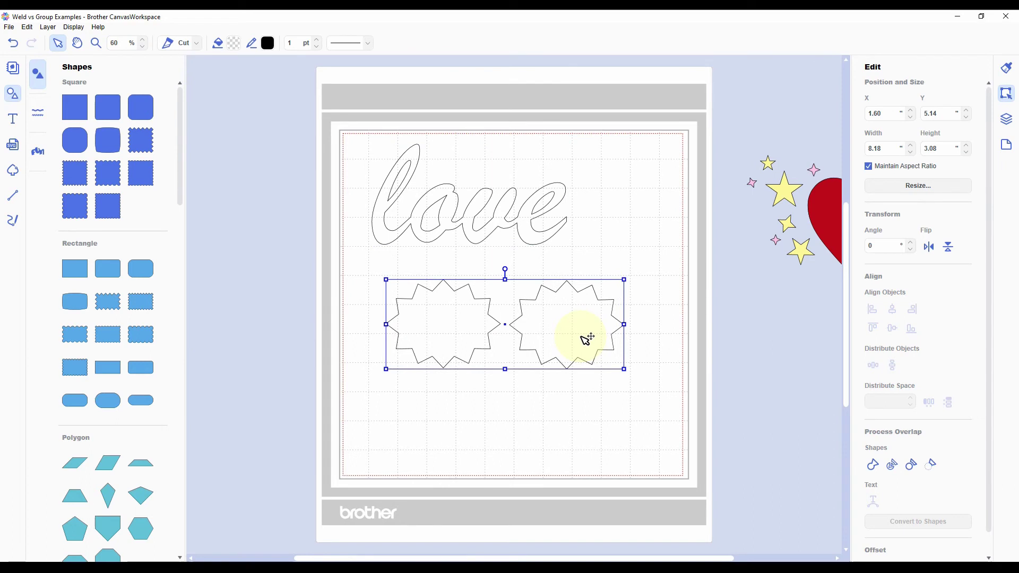
pyautogui.click(610, 245)
pyautogui.rightClick(541, 321)
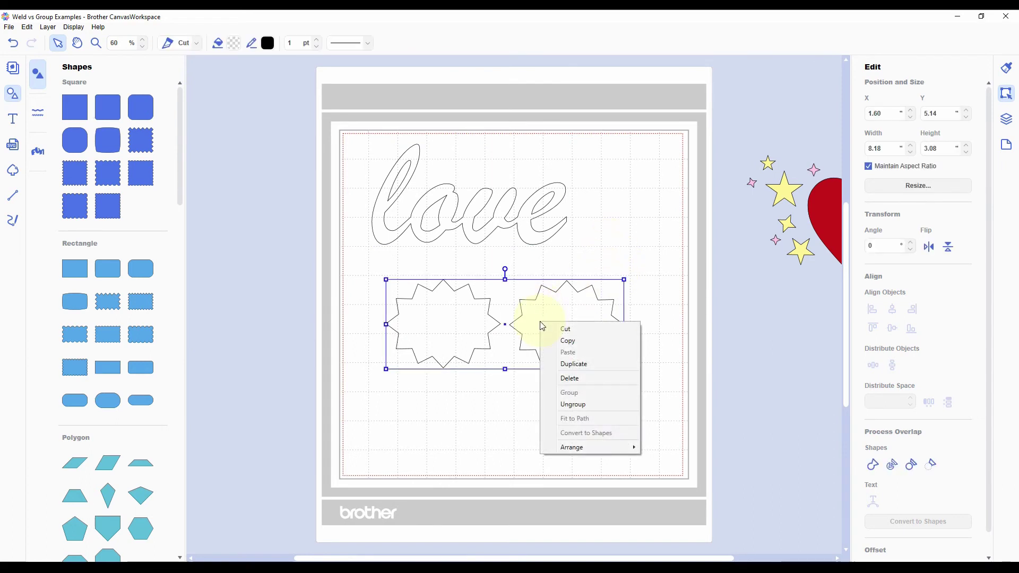
pyautogui.click(567, 405)
pyautogui.click(629, 257)
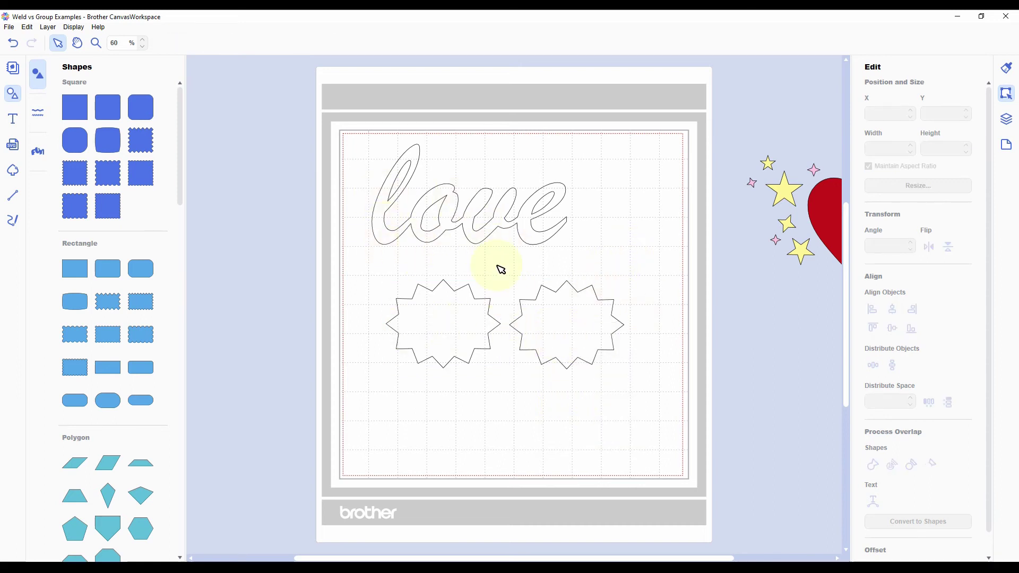
# Step: Slide the right starburst over the left one and weld both into one outline
pyautogui.moveTo(575, 336); pyautogui.dragTo(535, 335)
pyautogui.click(615, 352)
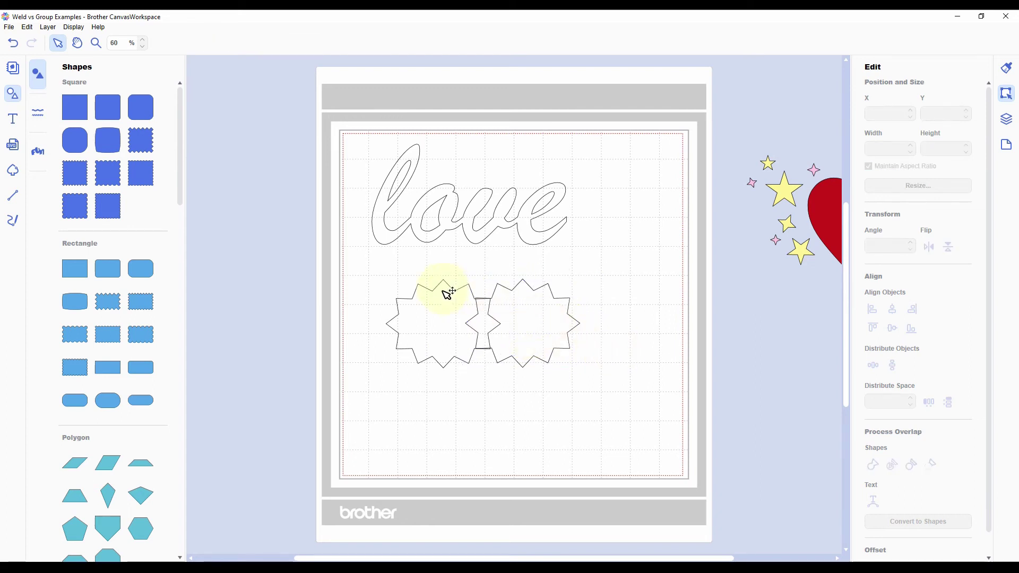
pyautogui.moveTo(545, 323)
pyautogui.mouseDown()
pyautogui.moveTo(582, 325)
pyautogui.moveTo(542, 326)
pyautogui.mouseUp()
pyautogui.moveTo(370, 258); pyautogui.dragTo(637, 417)
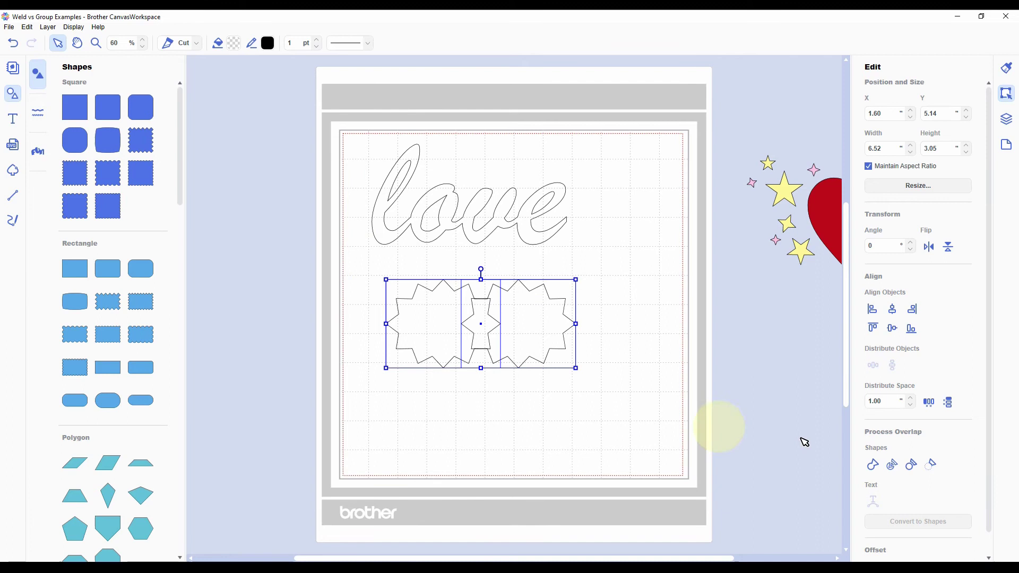
pyautogui.click(873, 465)
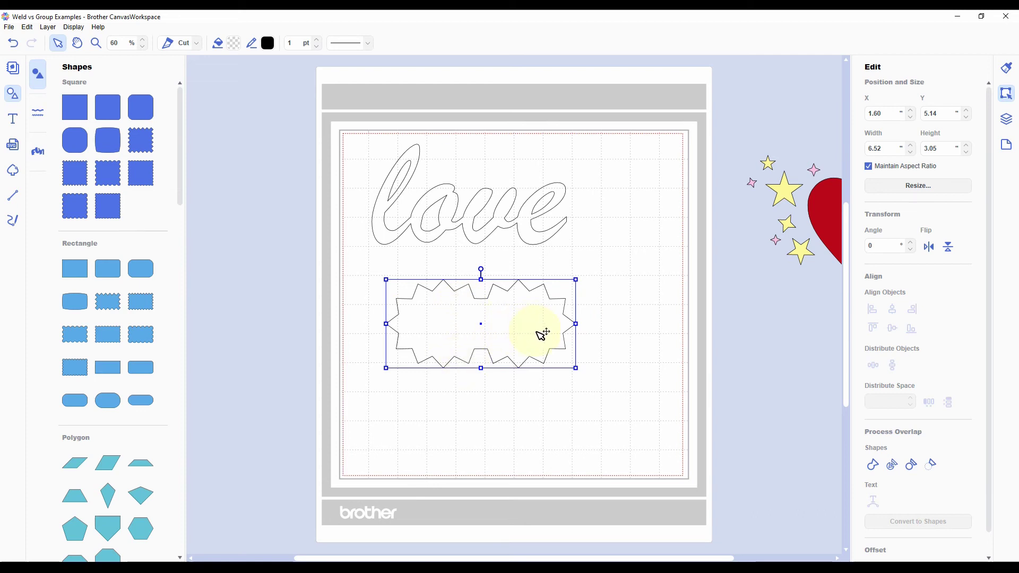
# Step: Move the welded starburst down and right, then undo both the move and the weld
pyautogui.moveTo(543, 333); pyautogui.dragTo(615, 422)
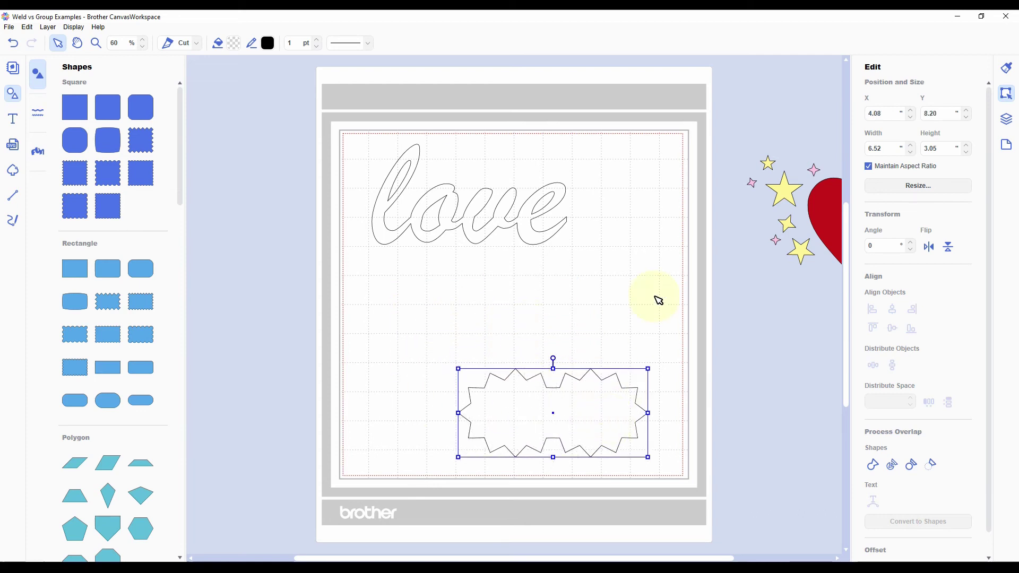
pyautogui.click(13, 44)
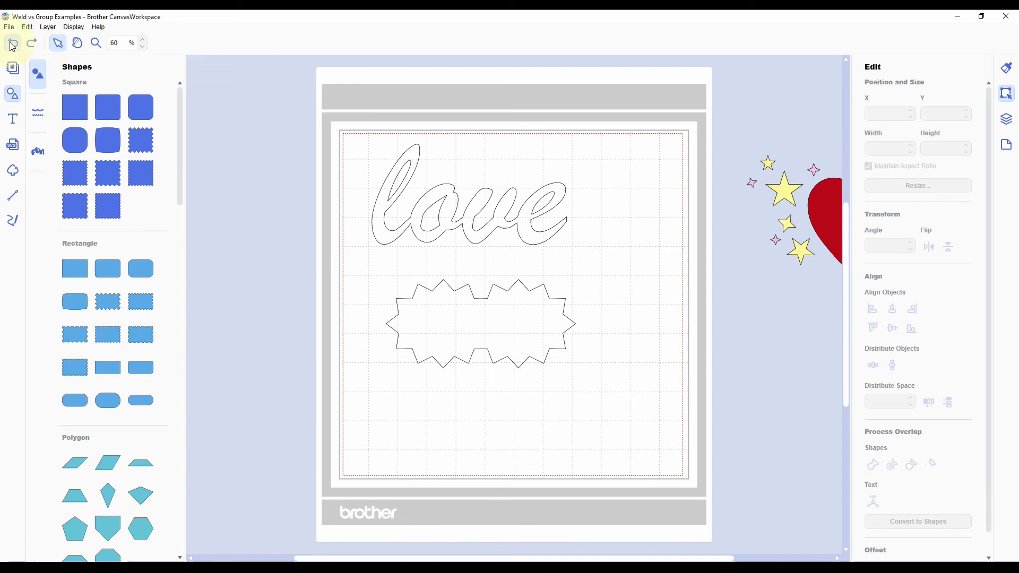
pyautogui.click(13, 44)
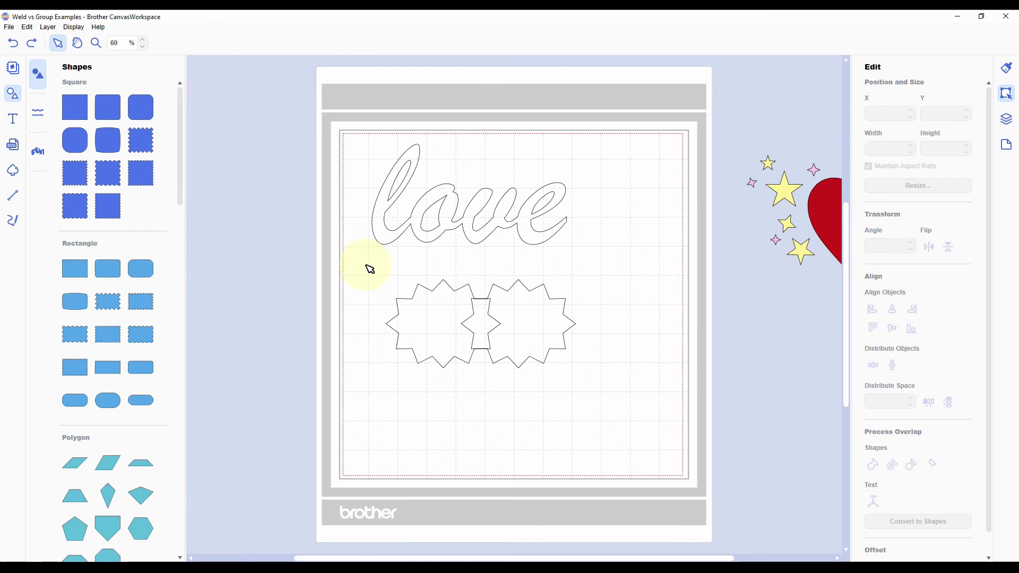
# Step: Select both overlapping starbursts and weld them into one 6.52 × 3.05 in outline
pyautogui.moveTo(368, 267); pyautogui.dragTo(613, 392)
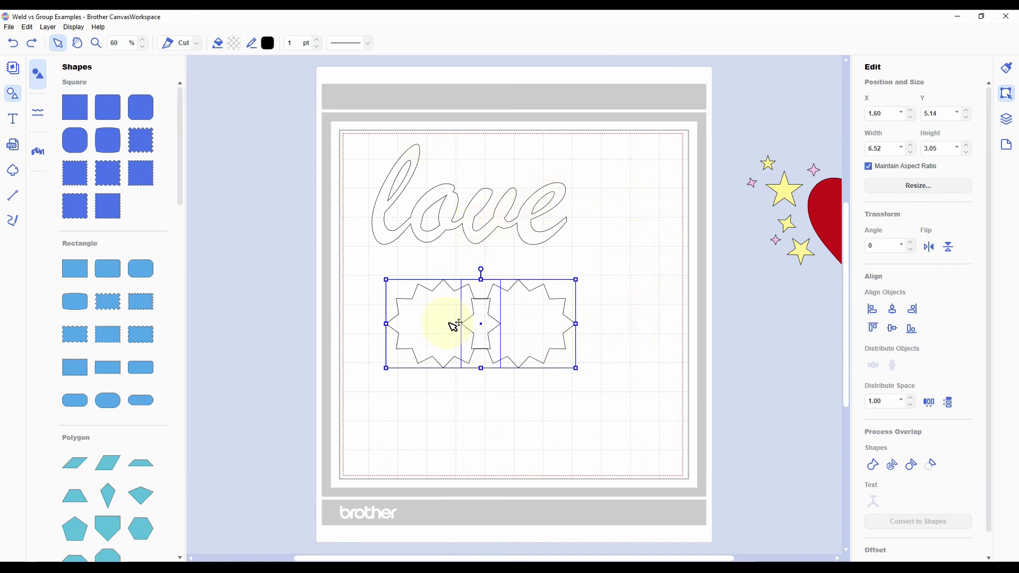
pyautogui.click(873, 466)
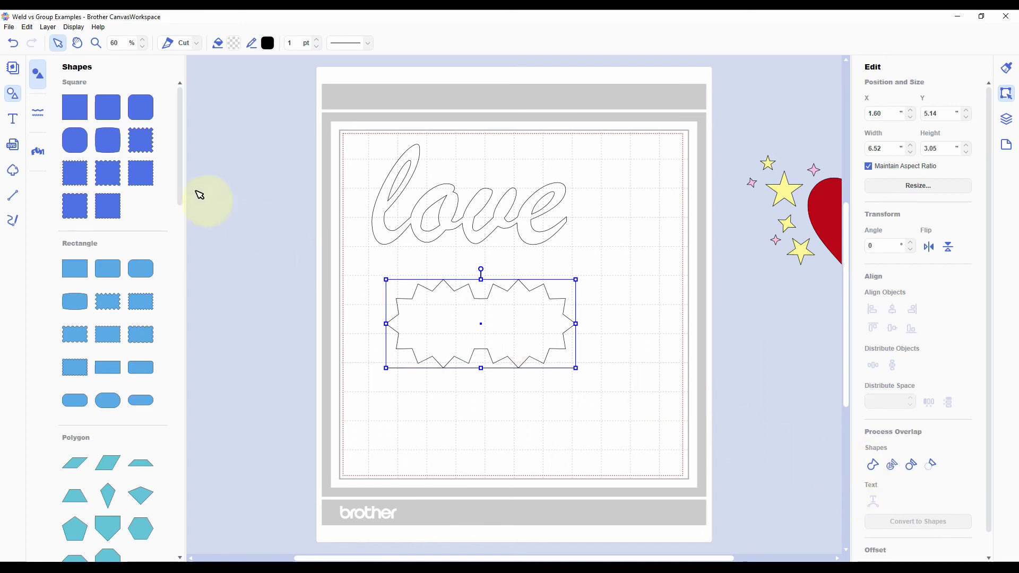
# Step: Undo the weld and duplicate the two starbursts
pyautogui.click(21, 53)
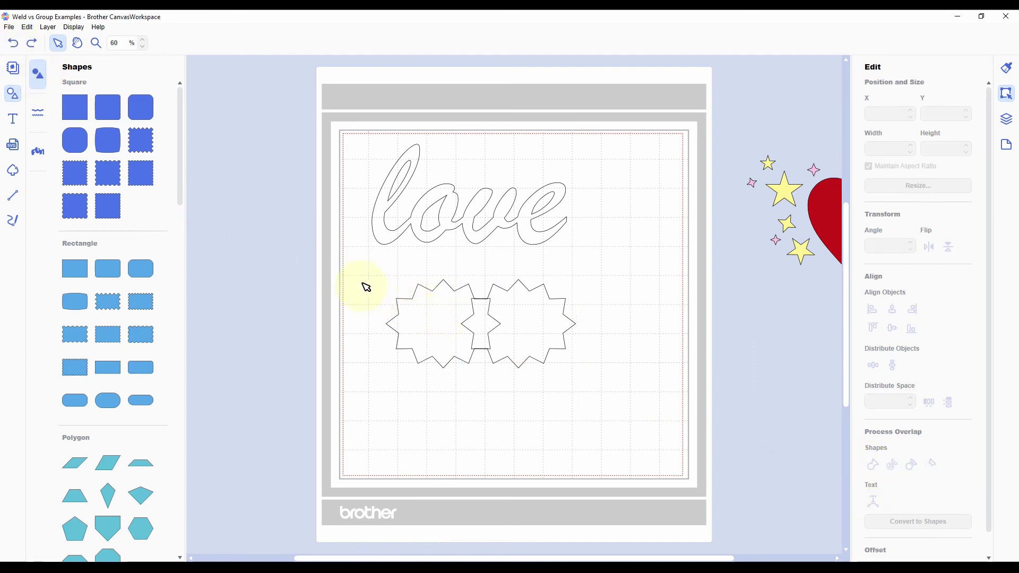
pyautogui.moveTo(371, 271); pyautogui.dragTo(610, 405)
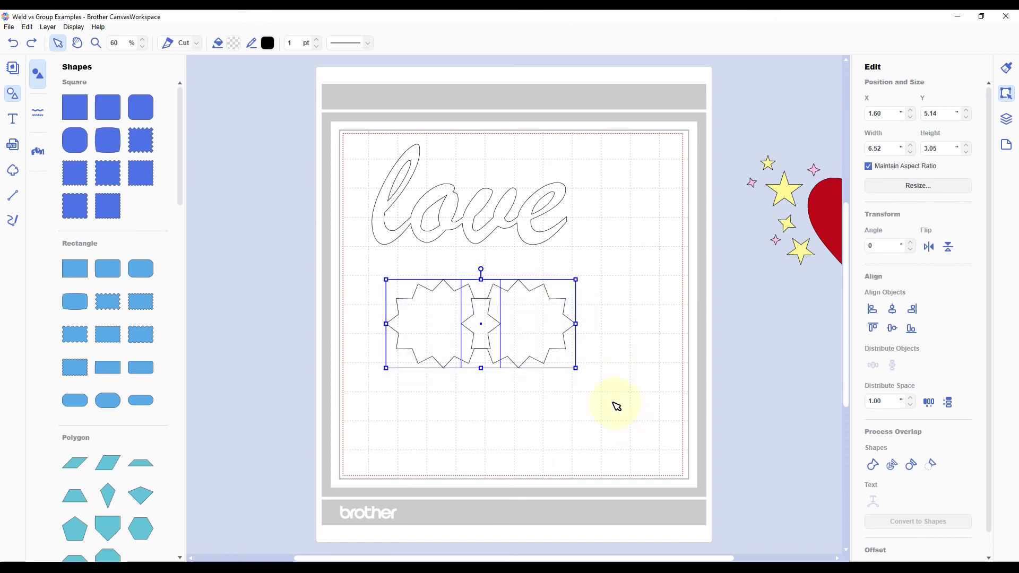
pyautogui.rightClick(546, 343)
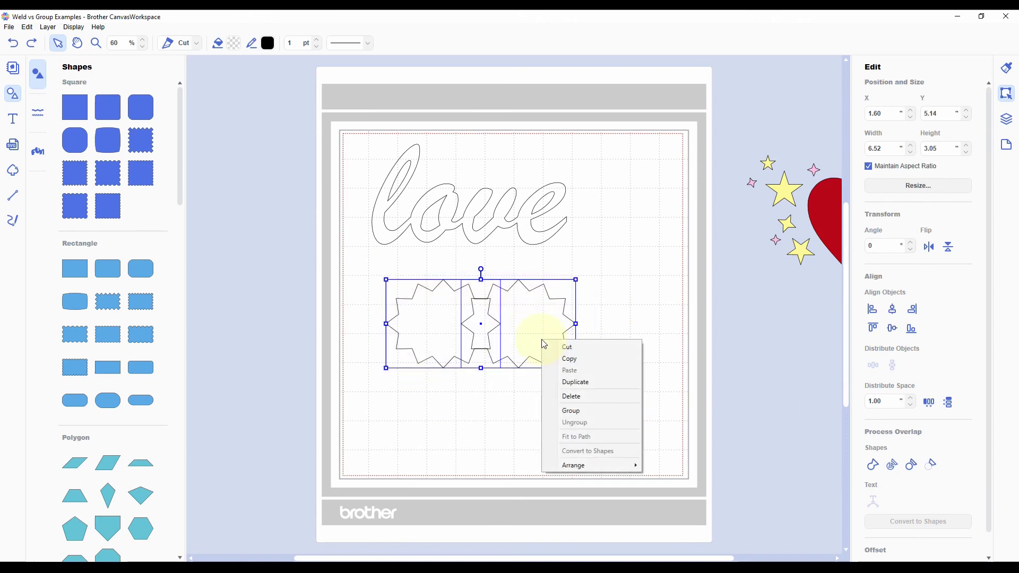
pyautogui.click(572, 382)
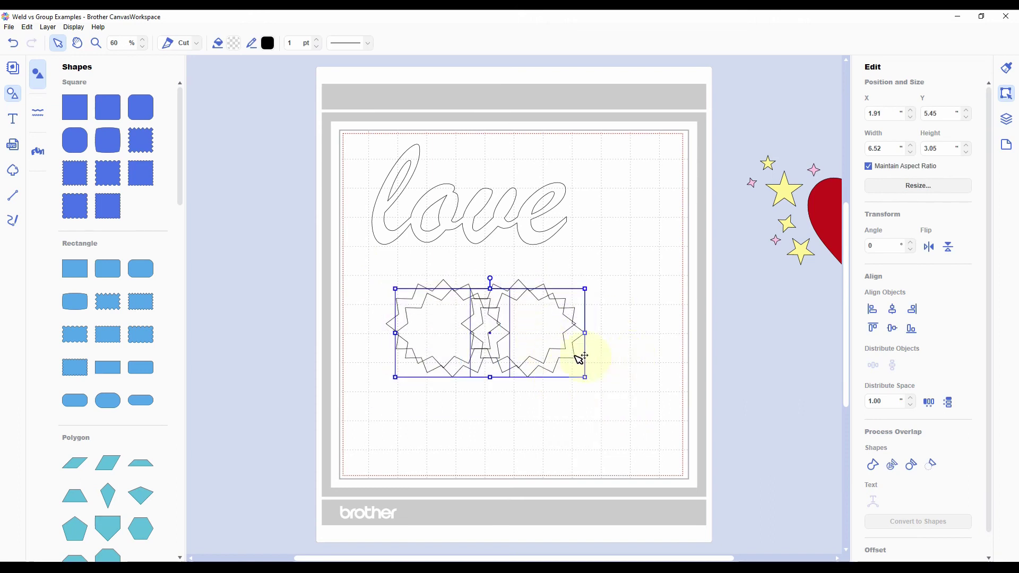
# Step: Move the starburst copy off the mat to the left and weld the pair on the mat
pyautogui.click(443, 428)
pyautogui.hotkey('ctrl', 'a')
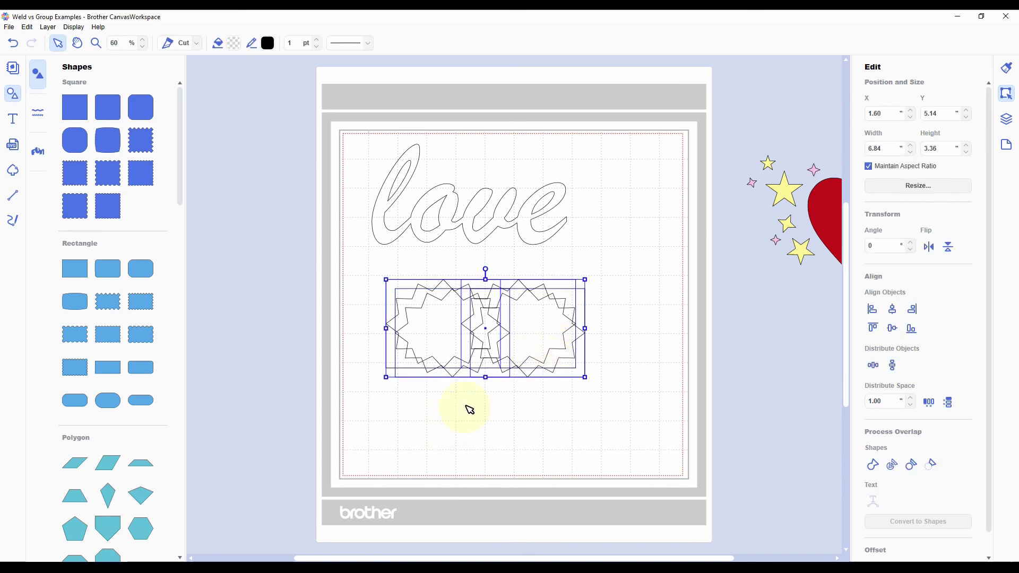
pyautogui.moveTo(445, 370); pyautogui.dragTo(399, 405)
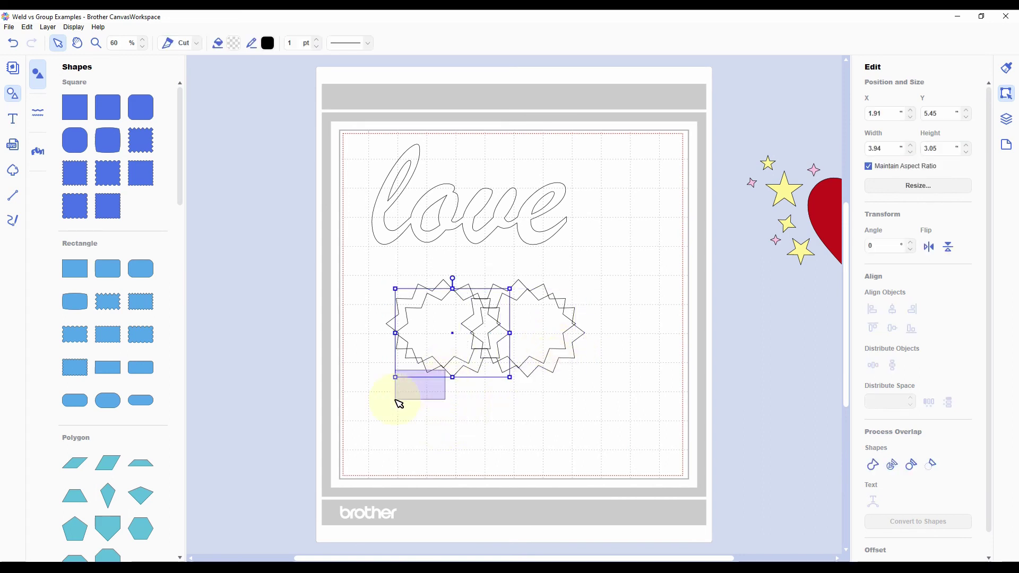
pyautogui.click(491, 394)
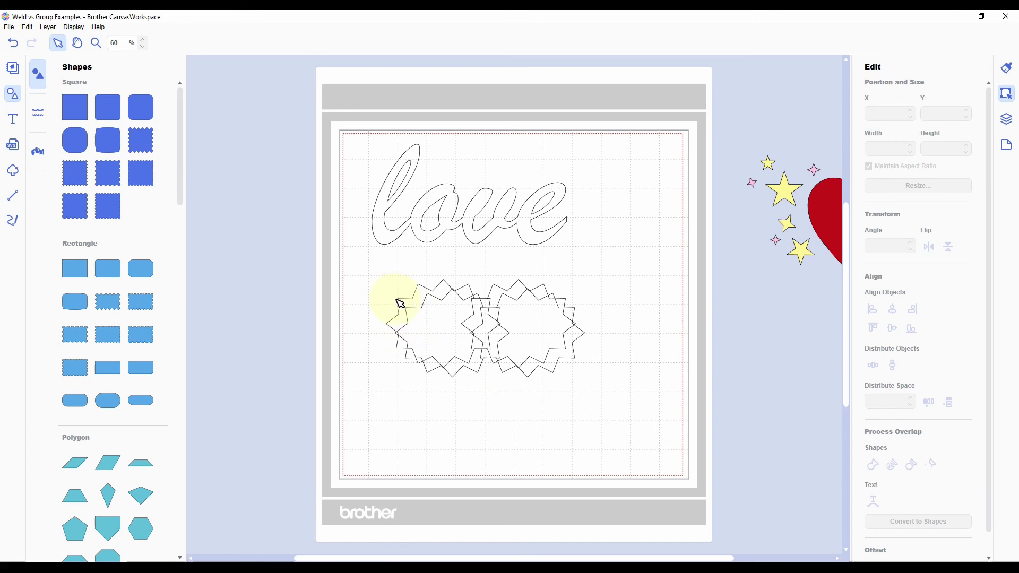
pyautogui.click(399, 304)
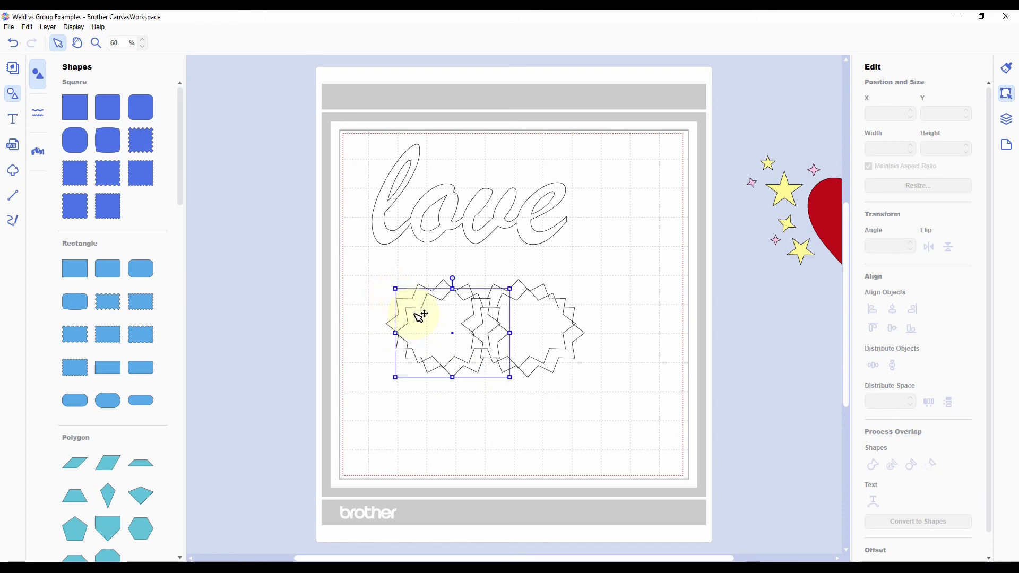
pyautogui.click(532, 336)
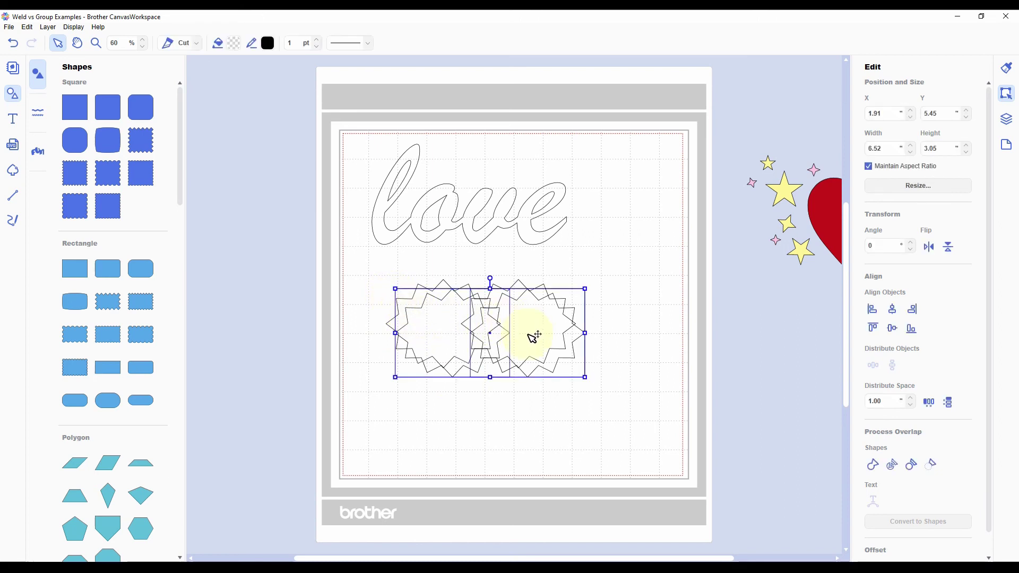
pyautogui.moveTo(451, 340); pyautogui.dragTo(109, 322)
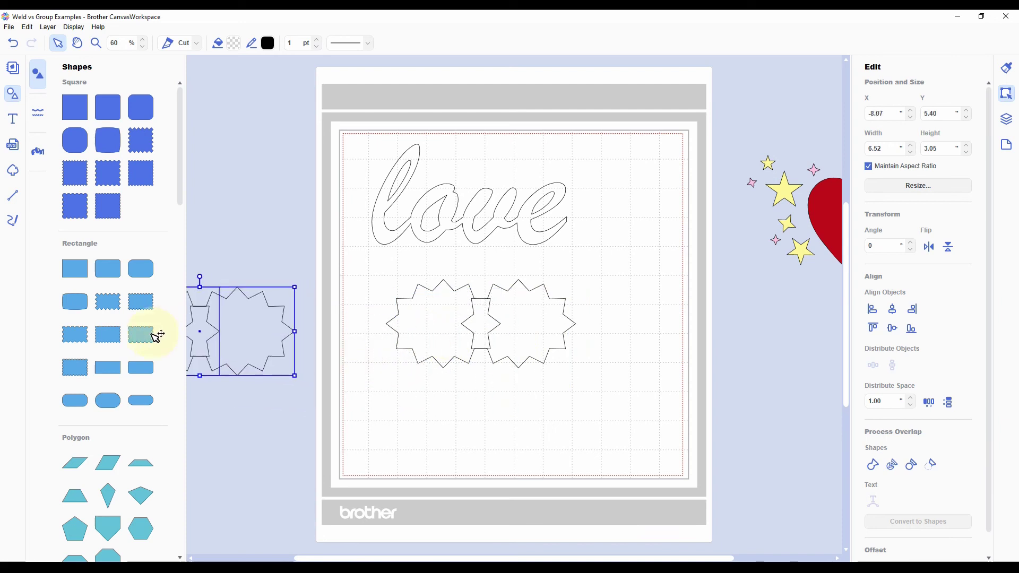
pyautogui.moveTo(371, 266); pyautogui.dragTo(608, 383)
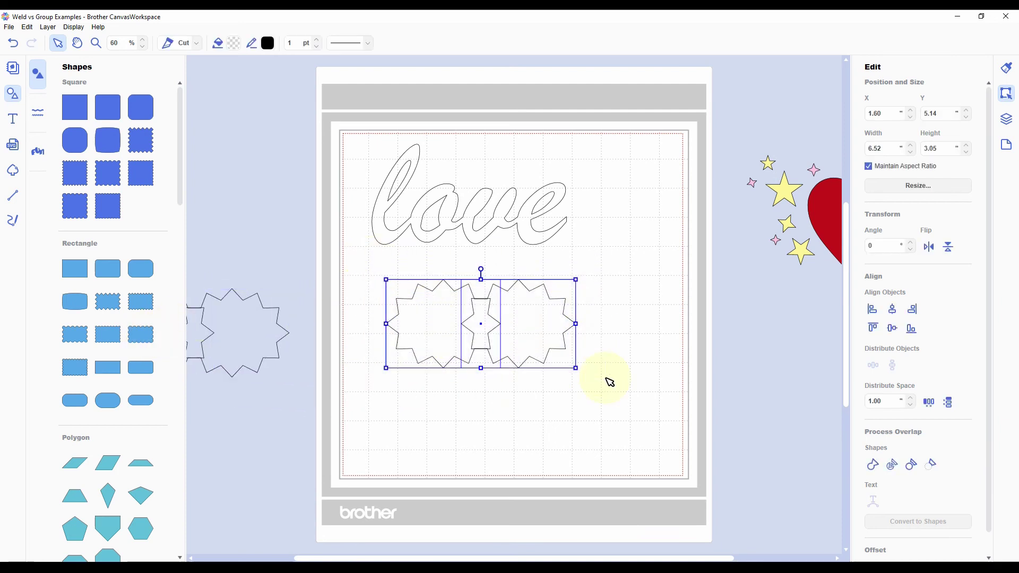
pyautogui.click(872, 465)
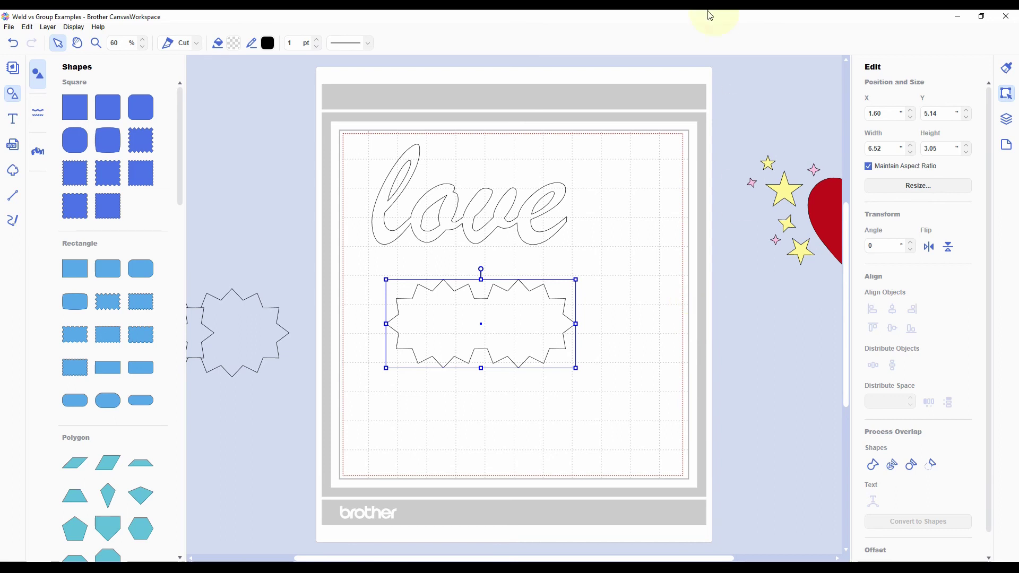
# Step: Drag the heart-and-stars group over 'love', then back to X 10.58, Y 0.27 in
pyautogui.moveTo(788, 182); pyautogui.dragTo(503, 177)
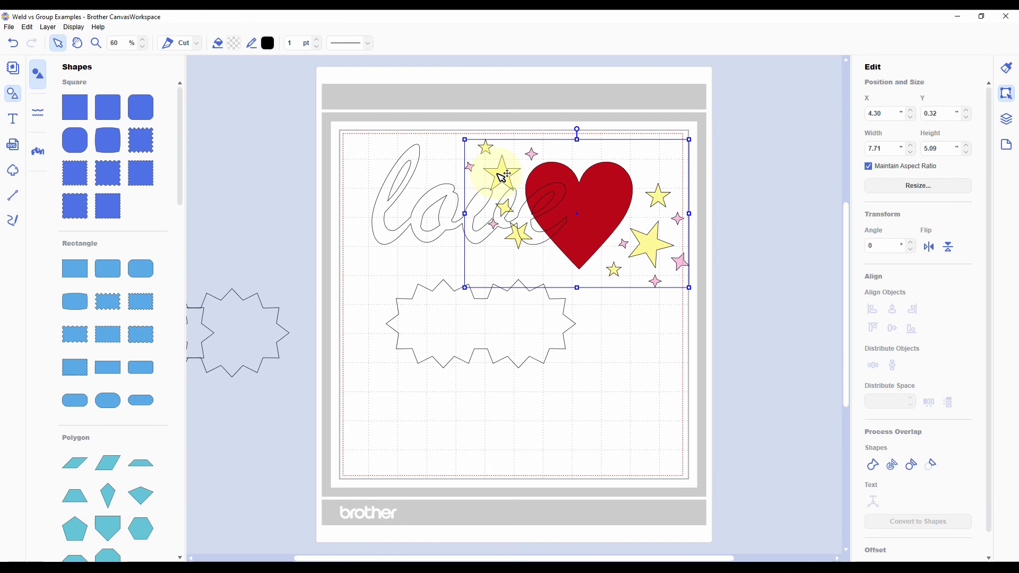
pyautogui.moveTo(587, 195); pyautogui.dragTo(773, 197)
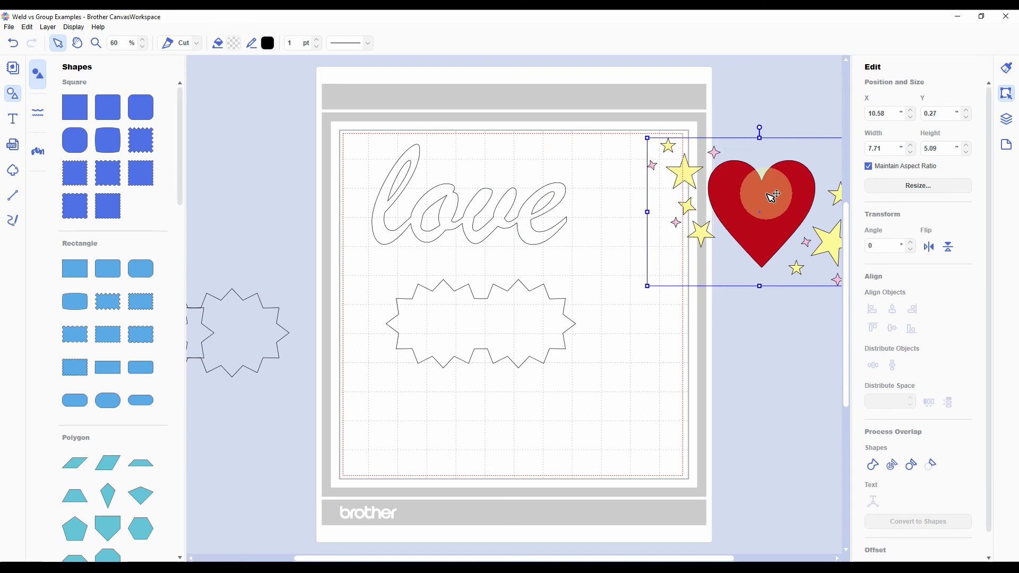